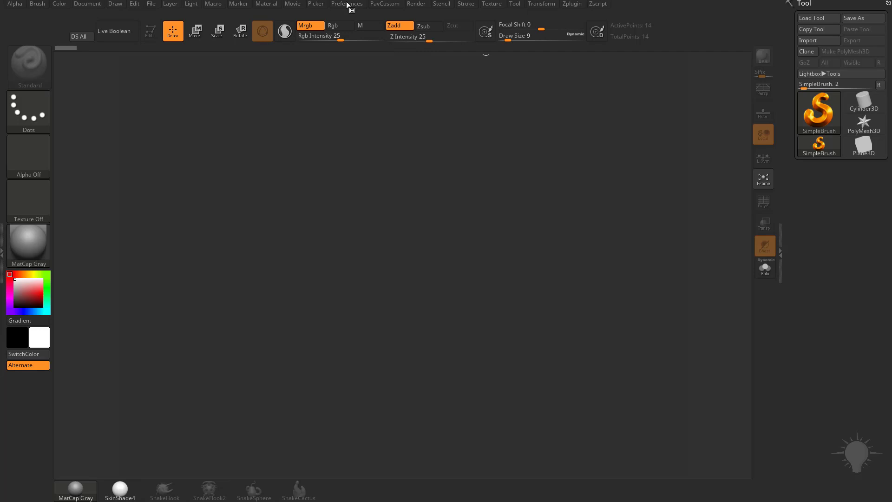
Step: Draw a Plane3D primitive on the canvas, enable Edit mode and convert it to a PolyMesh3D
left_click(349, 4)
left_click(355, 183)
left_click(824, 112)
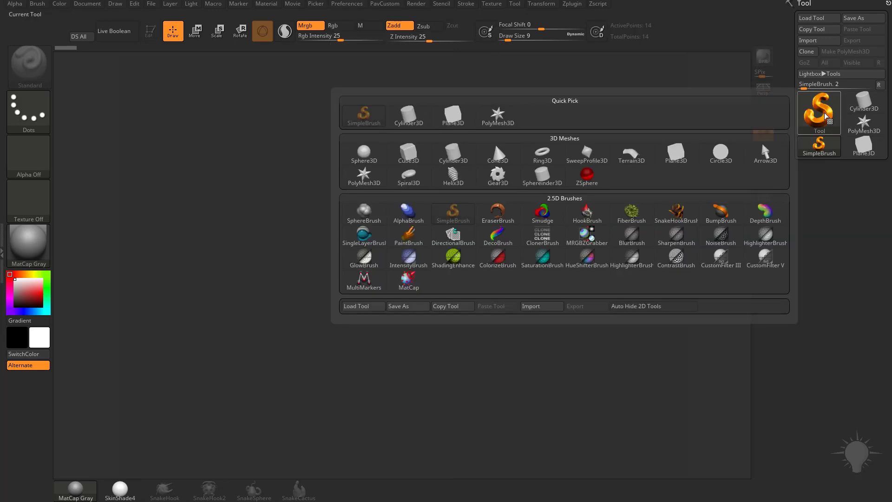
left_click(674, 152)
left_click_drag(378, 274, 364, 393)
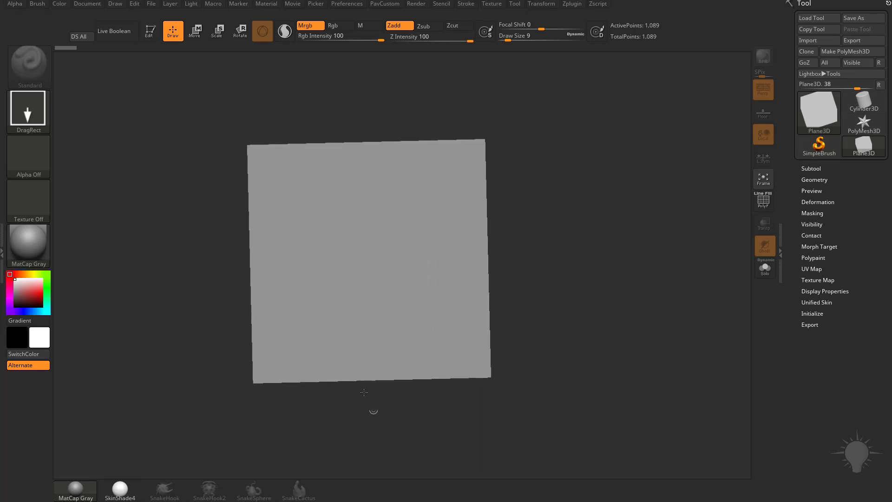
left_click(157, 38)
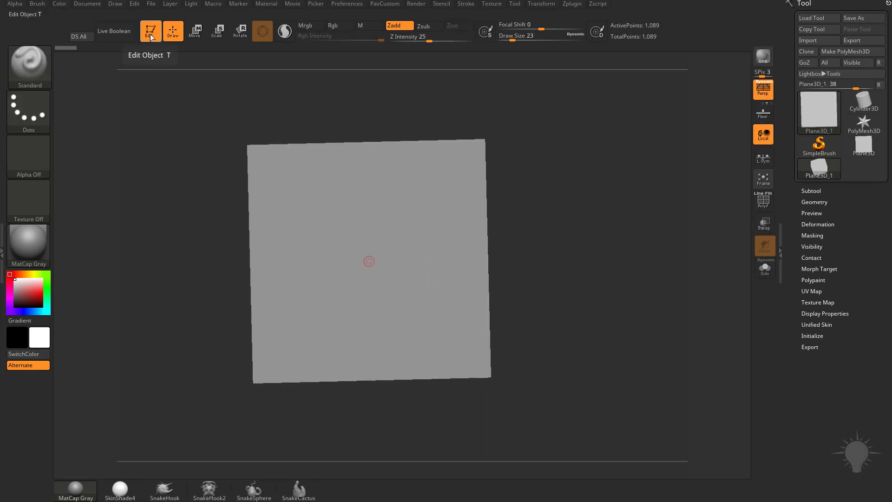
left_click(853, 51)
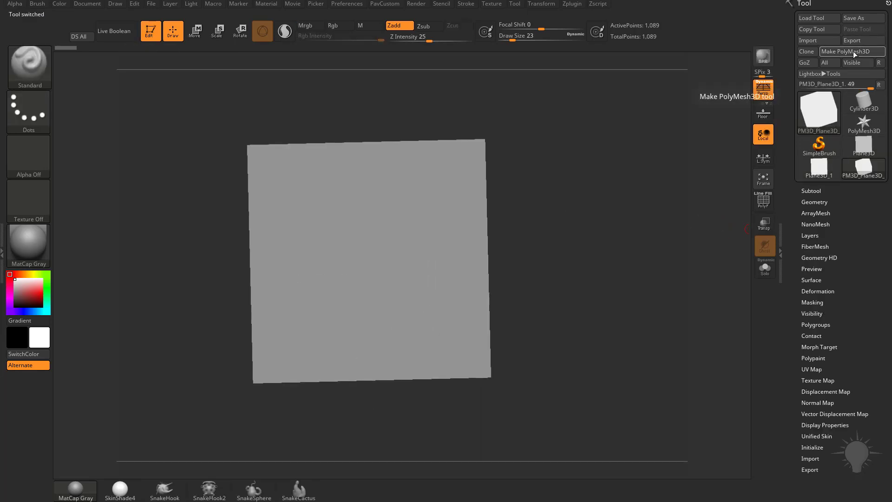
Step: Divide the plane's geometry three times to reach subdivision level 4 and face it straight on
left_click(812, 202)
left_click(804, 283)
left_click(806, 283)
left_click(808, 284)
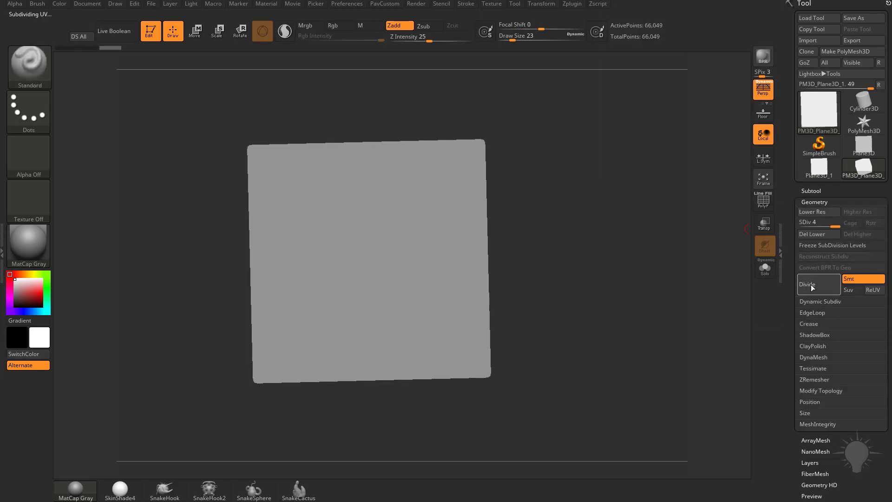
left_click_drag(618, 222, 560, 211, "alt")
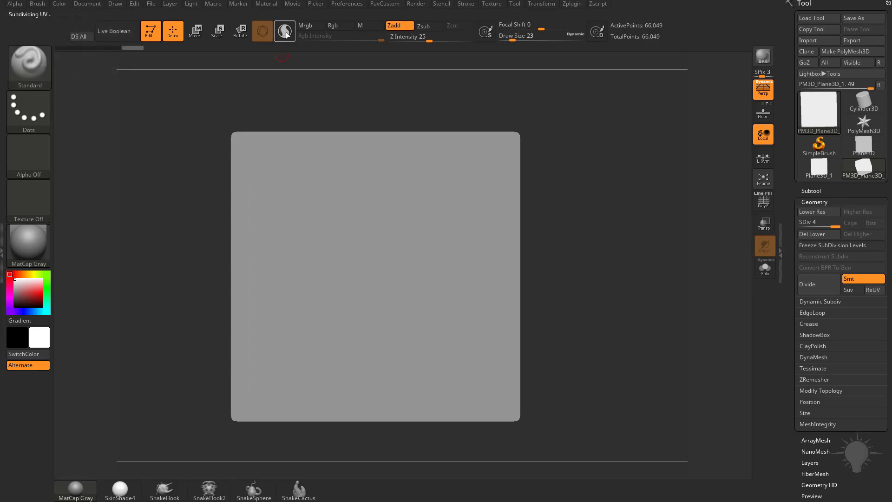
Step: Set the draw size to 104 and sculpt a curved S-shaped stroke with the Standard brush on the plane's upper left
key("s")
left_click_drag(370, 220, 376, 223)
key("s")
left_click_drag(400, 220, 411, 225)
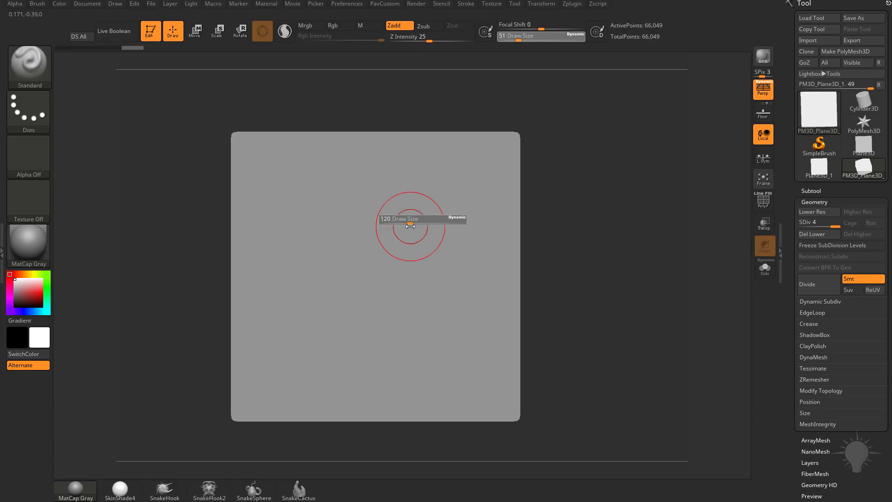
left_click(531, 40)
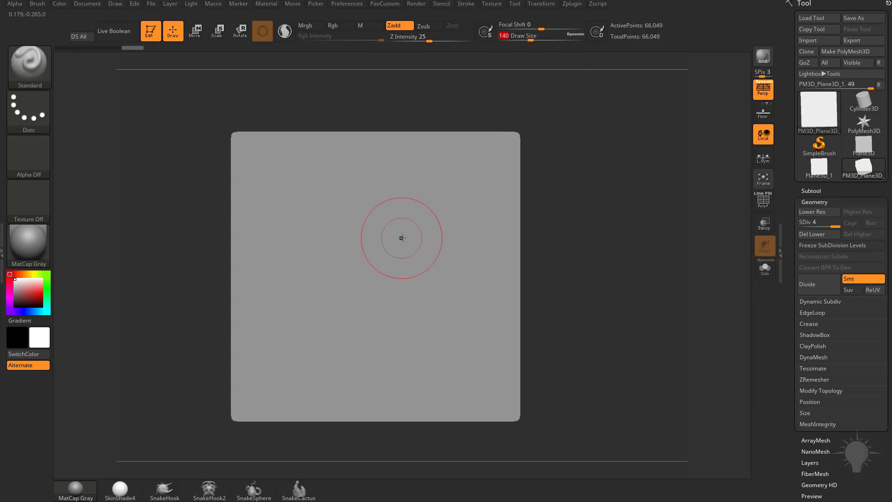
key("space")
left_click_drag(400, 238, 396, 239)
mouse_move(374, 151)
left_mouse_down()
mouse_move(390, 180)
mouse_move(329, 216)
mouse_move(277, 276)
mouse_move(342, 286)
left_mouse_up()
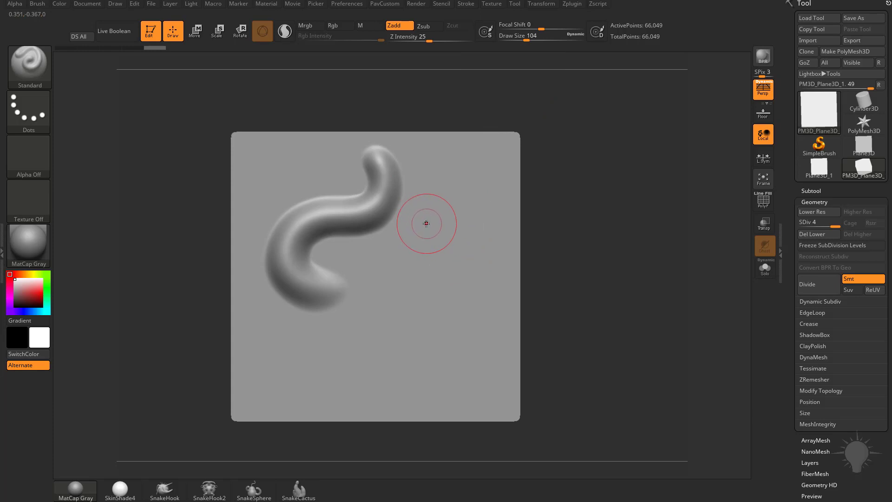
Step: Switch to the Clay brush and back to the Standard brush
key("b")
key("c")
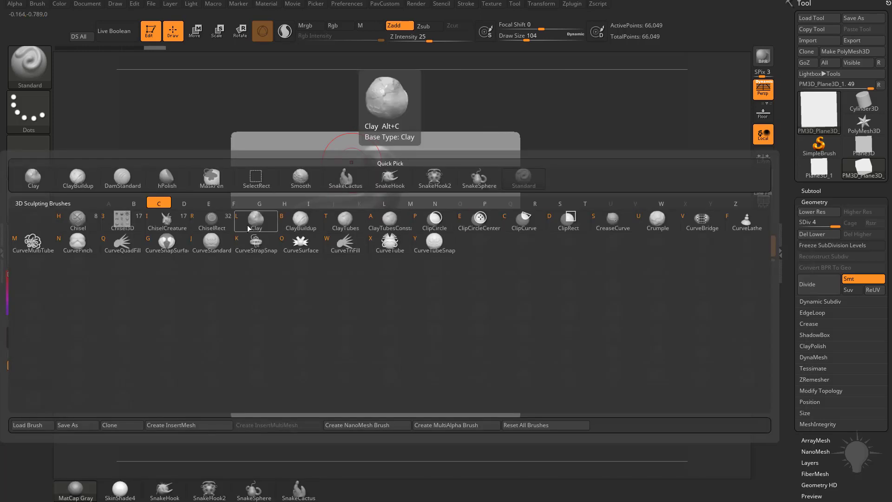
left_click(249, 228)
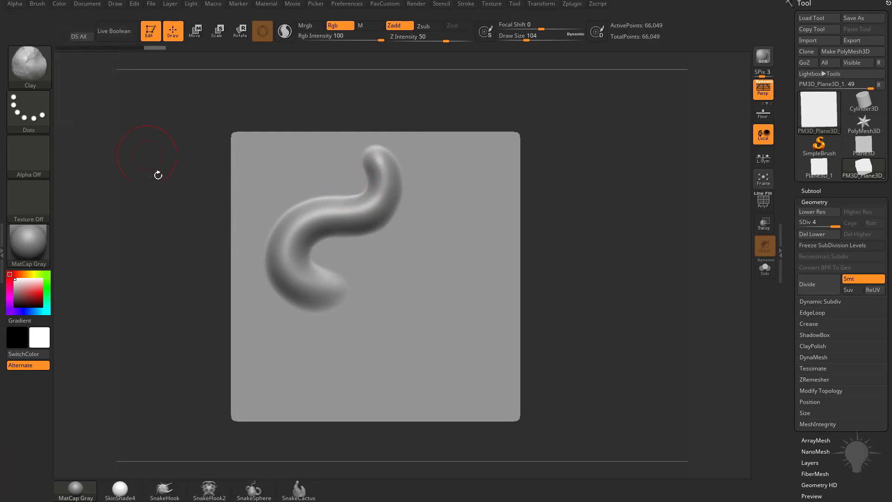
key("b")
key("s")
key("t")
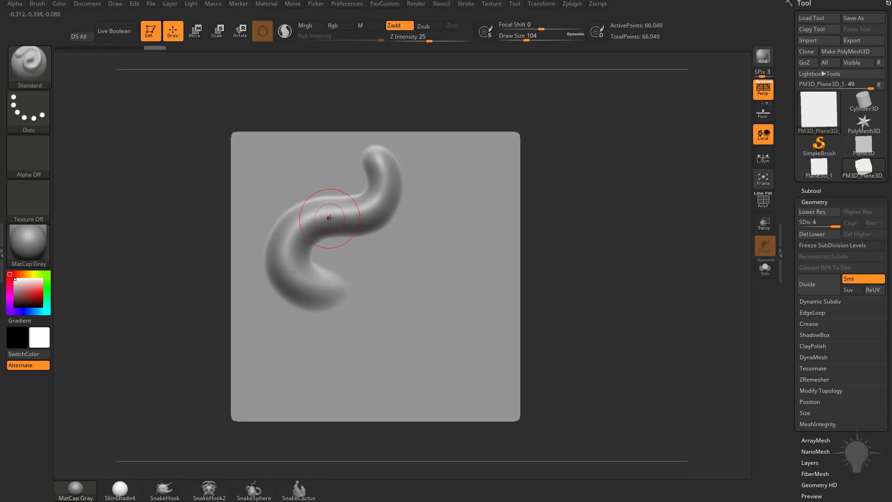
Step: Sculpt a curved stroke with the Clay brush just right of the first stroke, keeping the 104 draw size
key("b")
key("c")
key("l")
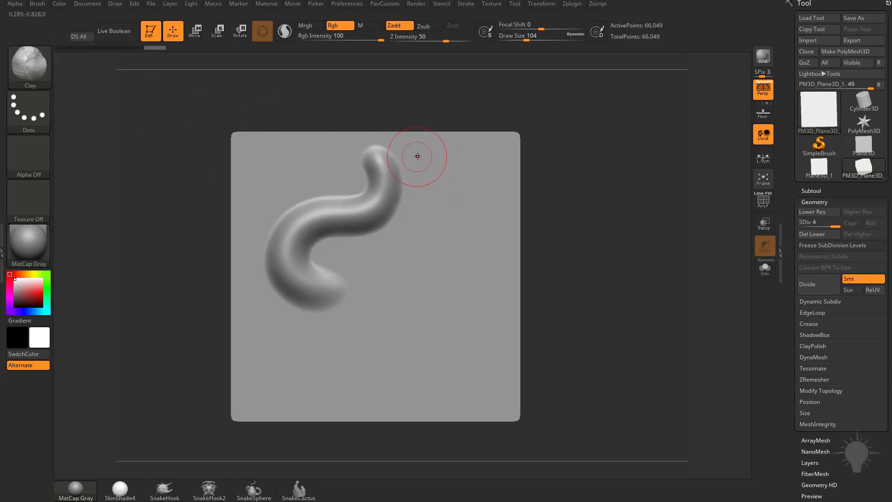
mouse_move(417, 157)
left_mouse_down()
mouse_move(439, 209)
mouse_move(372, 253)
mouse_move(358, 298)
mouse_move(392, 310)
mouse_move(375, 261)
left_mouse_up()
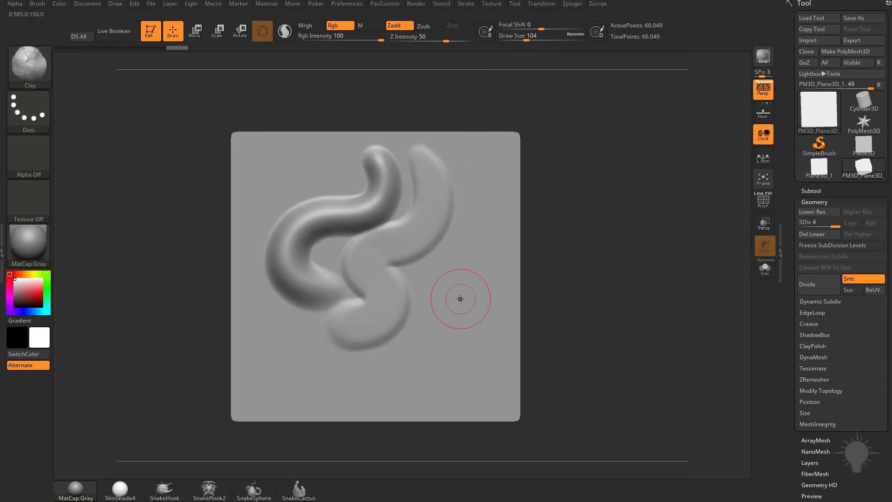
Step: Set the draw size to 59 and sculpt a thinner Clay stroke right of the previous ones
key("s")
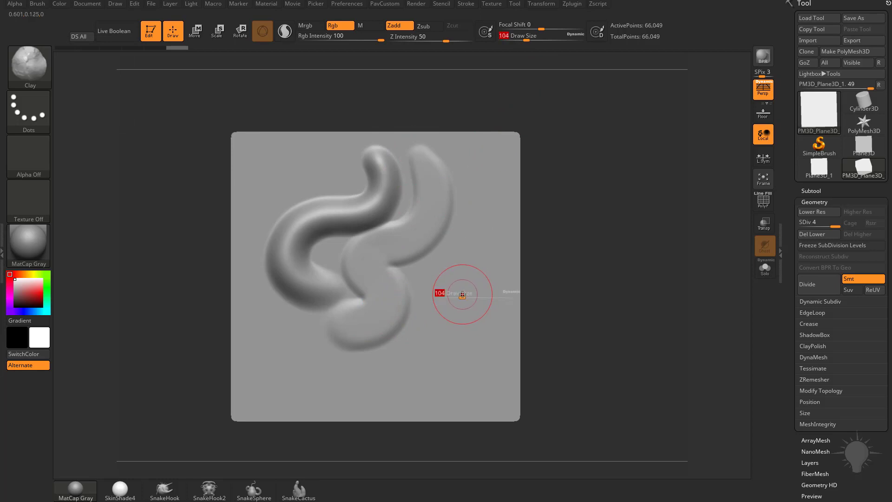
left_click_drag(464, 294, 457, 297)
mouse_move(470, 161)
left_mouse_down()
mouse_move(471, 242)
mouse_move(435, 290)
mouse_move(433, 315)
left_mouse_up()
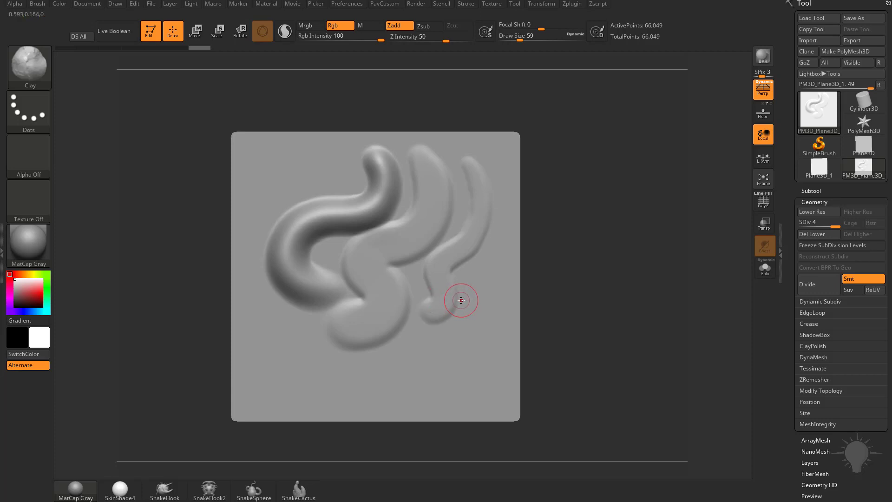
Step: Switch to the Standard brush and sculpt a curved stroke along the plane's right edge at the same draw size
key("b")
key("s")
key("t")
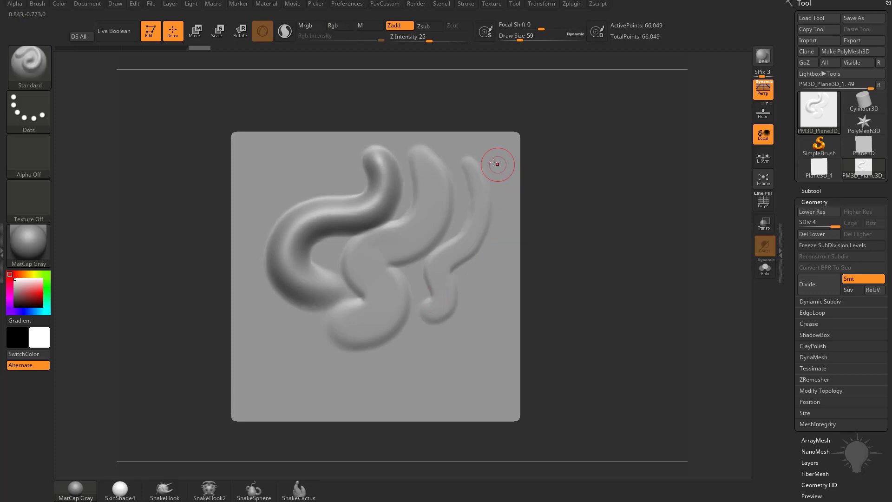
mouse_move(494, 164)
left_mouse_down()
mouse_move(504, 223)
mouse_move(441, 325)
left_mouse_up()
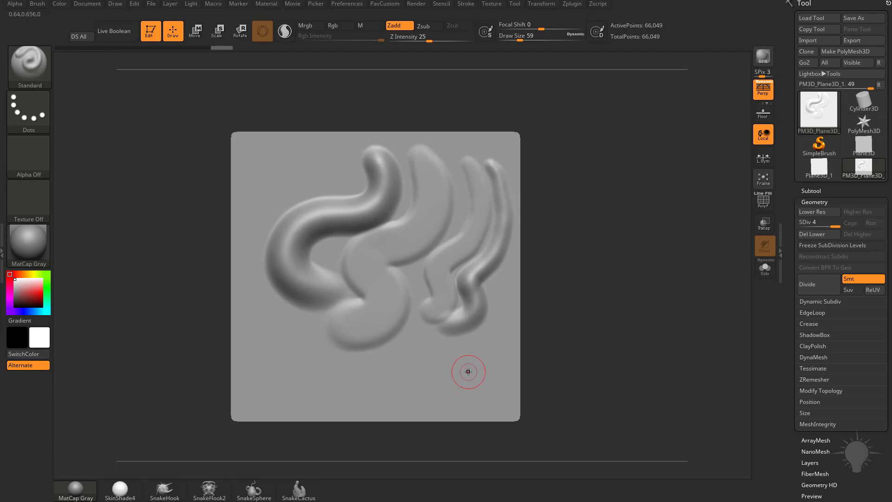
Step: Undo all the sculpted strokes on the plane
key("ctrl+z")
key("ctrl+z")
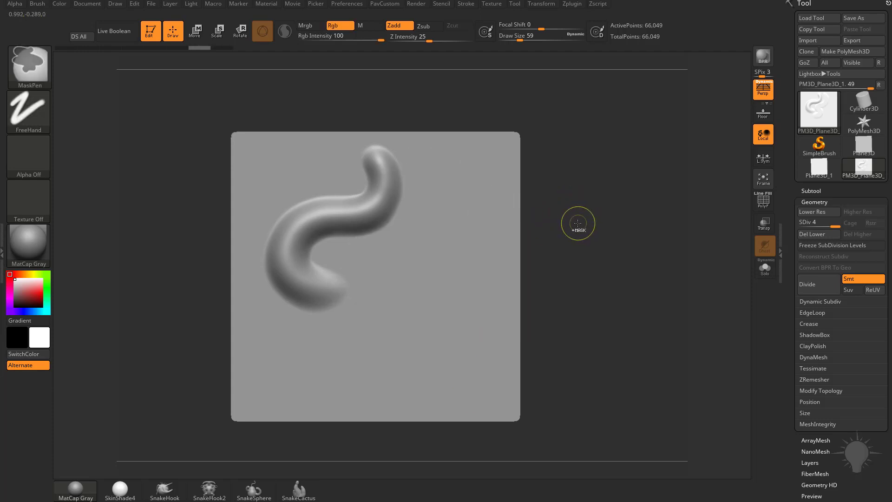
key("ctrl+z")
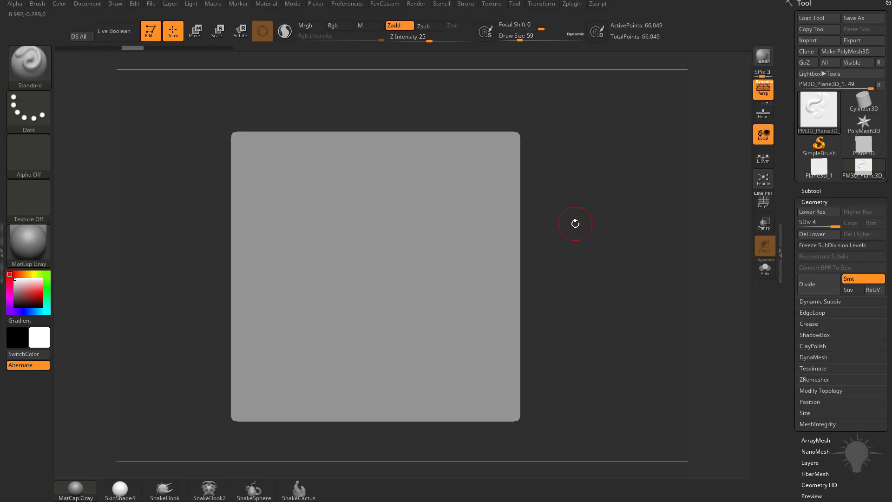
Step: Turn on individual draw sizes per brush and sculpt a wavy Standard stroke on the plane's upper left
left_click(488, 37)
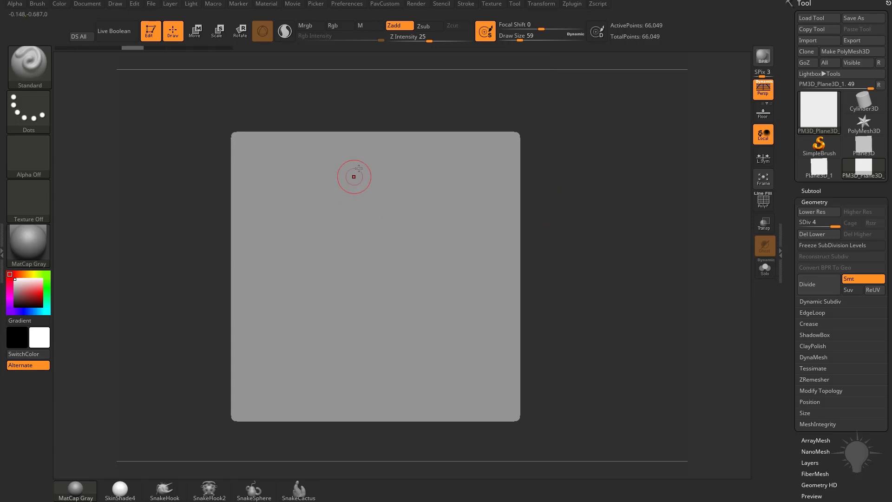
mouse_move(365, 155)
left_mouse_down()
mouse_move(298, 198)
mouse_move(281, 253)
mouse_move(291, 277)
left_mouse_up()
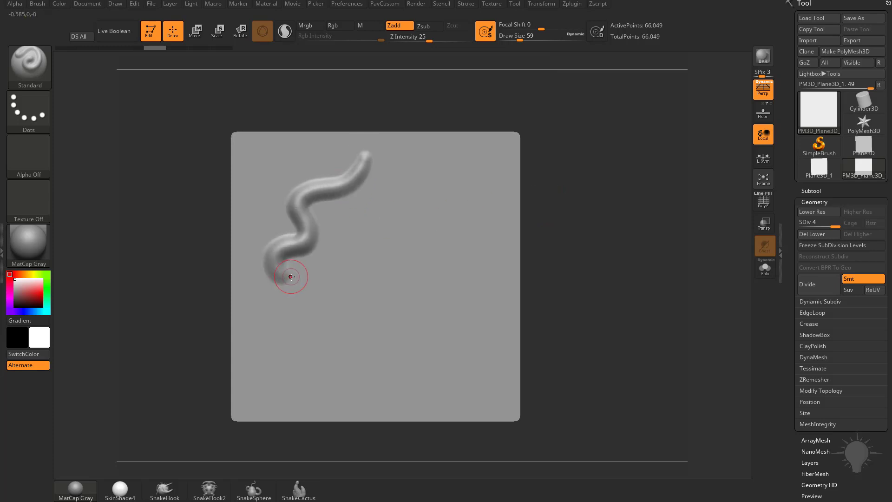
Step: Sculpt a wavy Clay stroke beside the Standard one, then raise the Clay draw size to 116 and add a wider stroke
key("b")
key("c")
key("l")
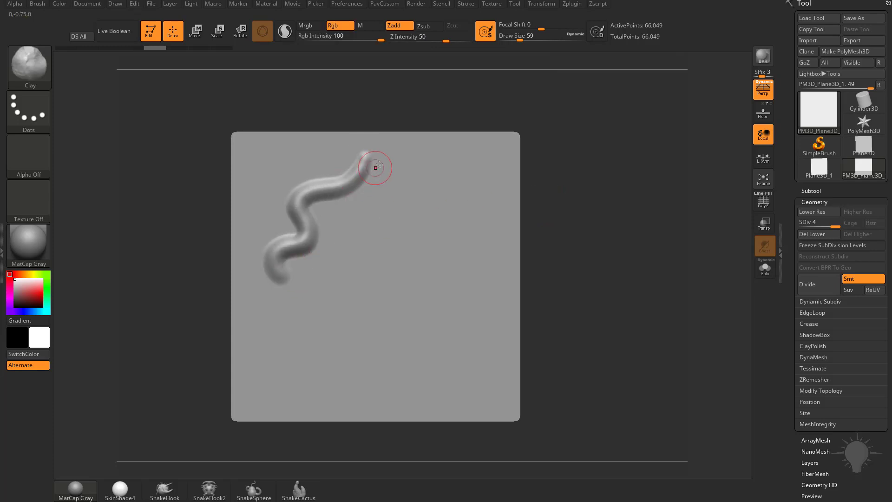
mouse_move(375, 164)
left_mouse_down()
mouse_move(329, 222)
mouse_move(304, 289)
left_mouse_up()
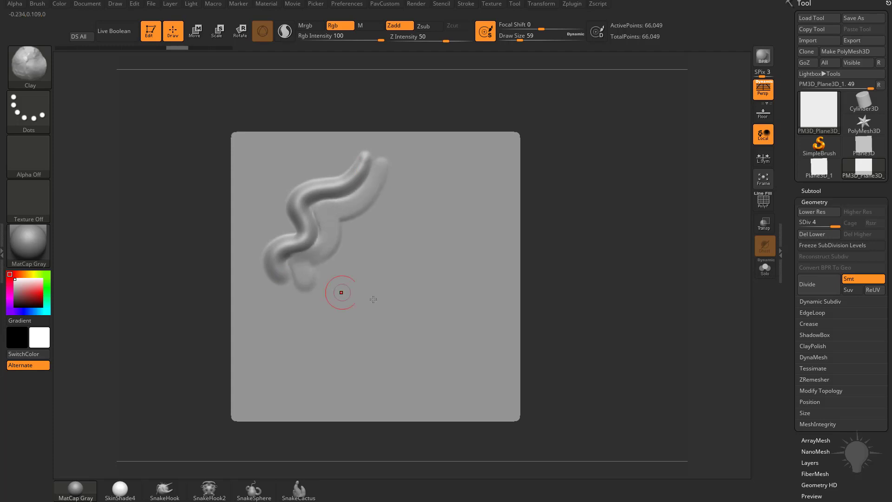
left_click_drag(523, 42, 531, 42)
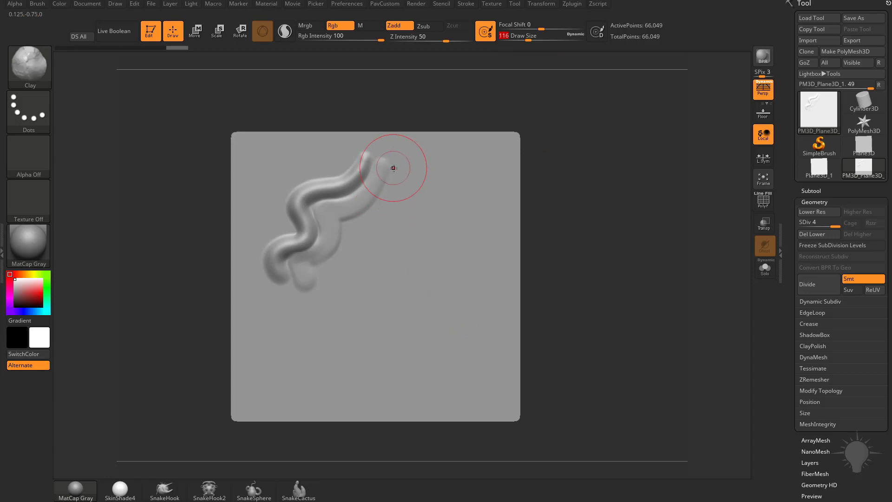
mouse_move(392, 165)
left_mouse_down()
mouse_move(392, 204)
mouse_move(358, 237)
mouse_move(339, 279)
mouse_move(333, 337)
left_mouse_up()
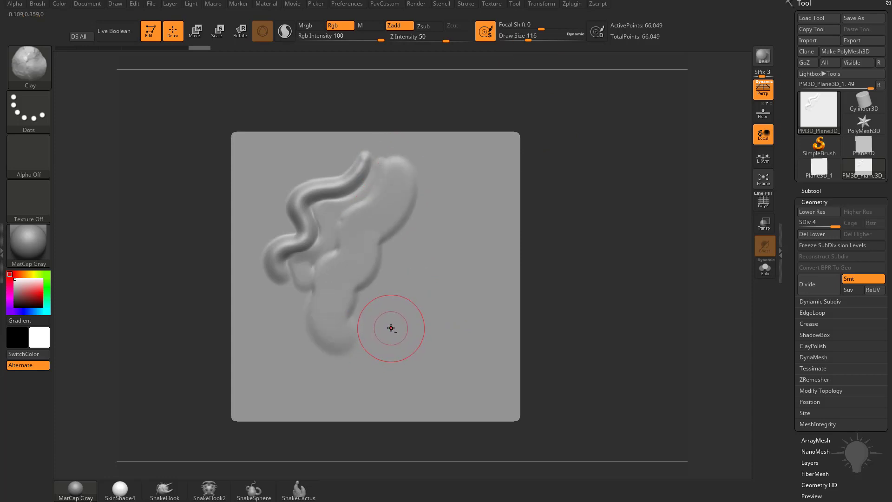
Step: Add a wavy Standard stroke left of the first one, then reduce the Standard draw size to 31 and add a thinner stroke
key("b")
key("s")
key("t")
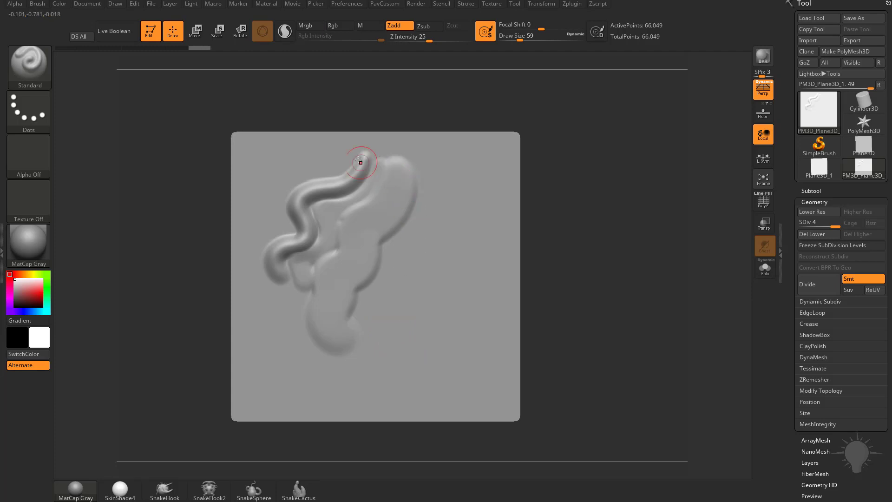
mouse_move(364, 153)
left_mouse_down()
mouse_move(353, 149)
mouse_move(337, 169)
mouse_move(298, 185)
mouse_move(262, 274)
left_mouse_up()
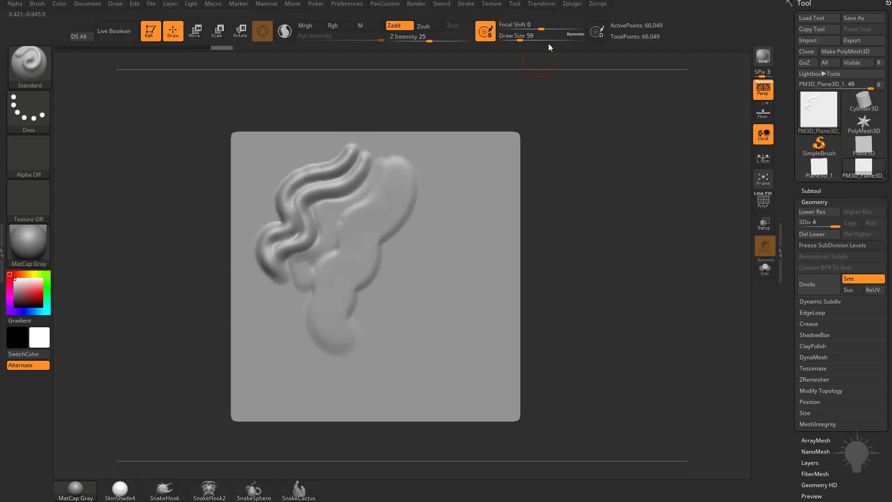
left_click_drag(520, 39, 515, 39)
left_click_drag(340, 142, 272, 276)
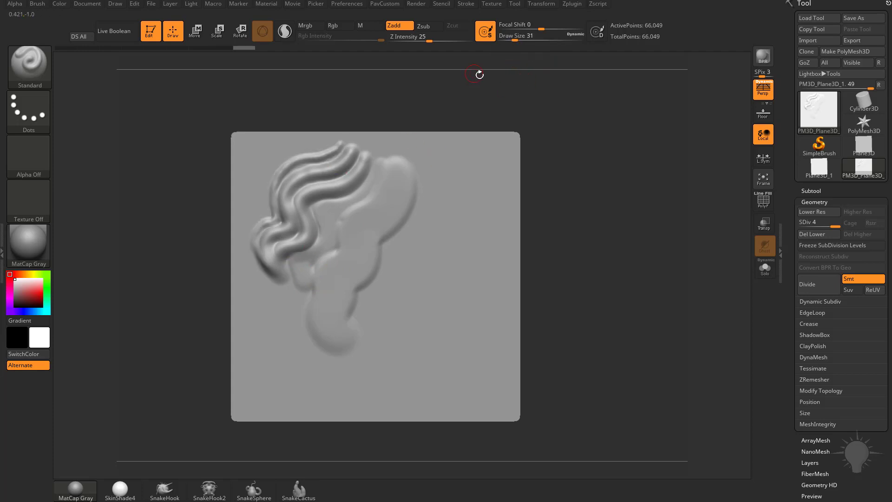
Step: Switch to the Clay brush and sculpt another wide wavy stroke right of the existing Clay strokes
key("b")
key("c")
key("l")
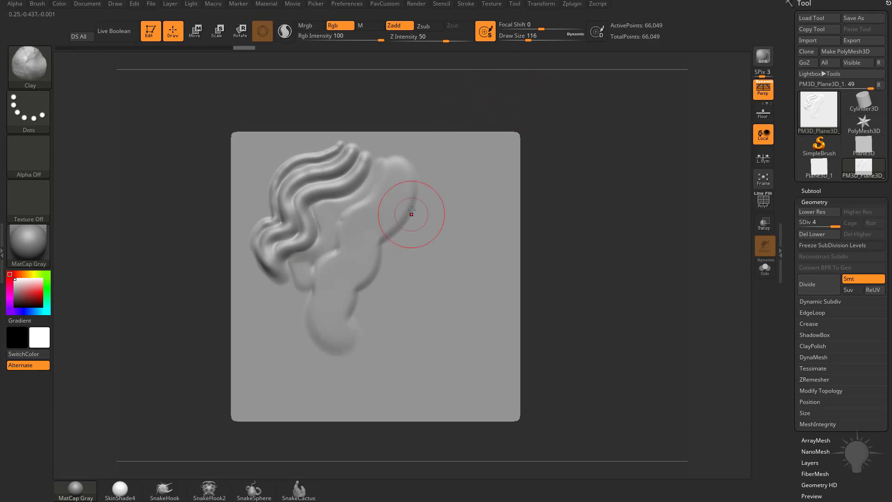
mouse_move(418, 167)
left_mouse_down()
mouse_move(425, 209)
mouse_move(373, 358)
left_mouse_up()
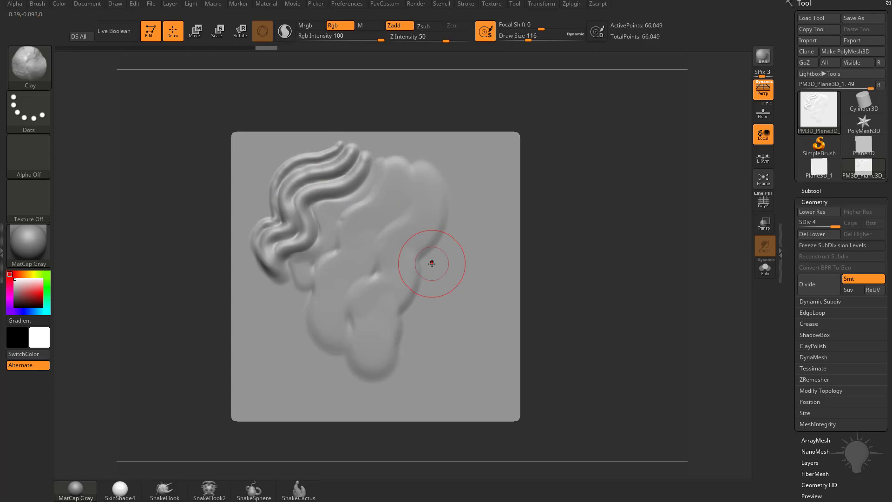
Step: Set the draw size to 56 and mask a short slanted strip right of the Clay strokes
key("shift")
key("s")
mouse_move(458, 224)
left_mouse_down()
mouse_move(466, 225)
mouse_move(471, 198)
mouse_move(456, 247)
left_mouse_up()
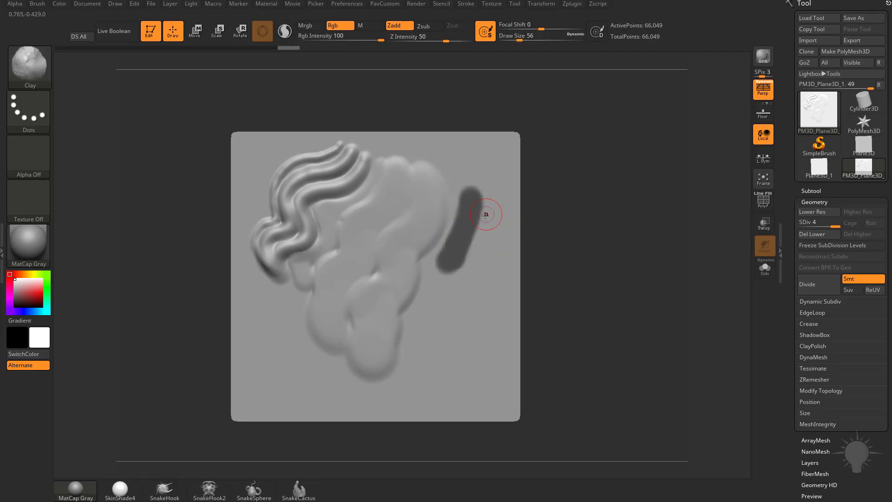
key("ctrl")
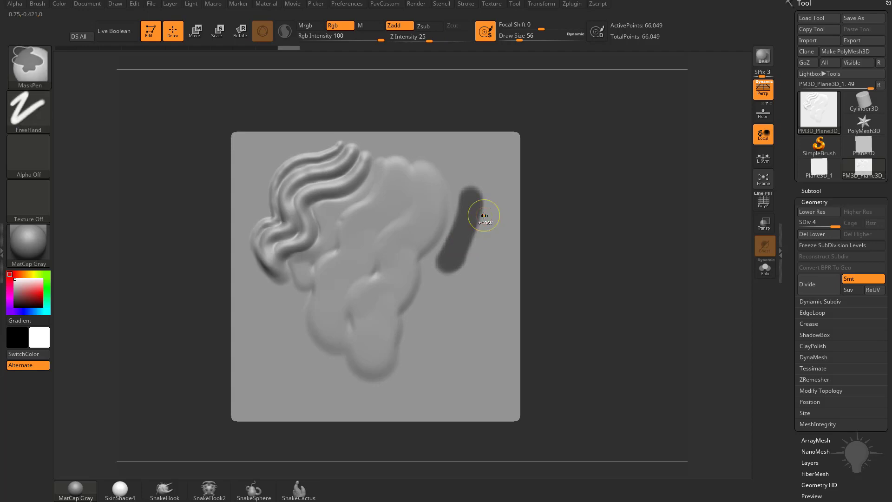
Step: Raise the Clay draw size to 120, mask a broad area beside the strip and mask a smaller spot above it
left_click_drag(521, 40, 528, 40)
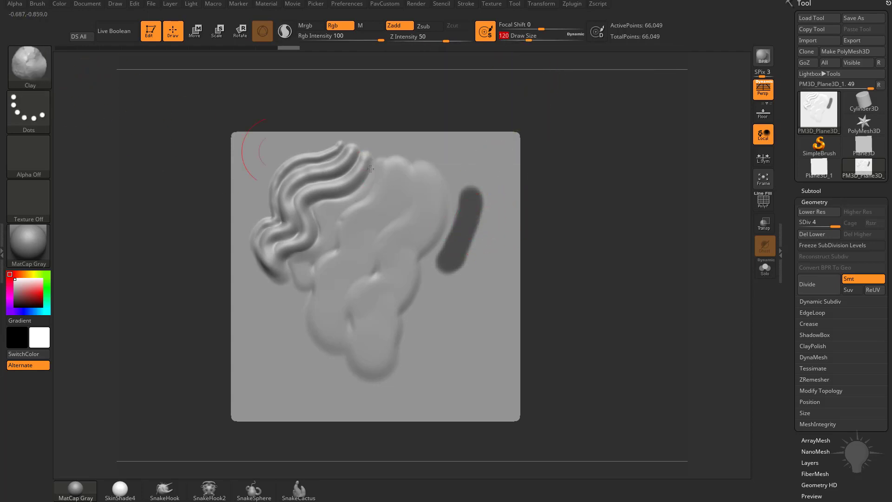
key("ctrl")
mouse_move(483, 239)
left_mouse_down("ctrl")
mouse_move(490, 228)
mouse_move(486, 246)
left_mouse_up("ctrl")
key("bracketleft")
mouse_move(450, 161)
left_mouse_down("ctrl")
mouse_move(466, 171)
mouse_move(455, 159)
left_mouse_up("ctrl")
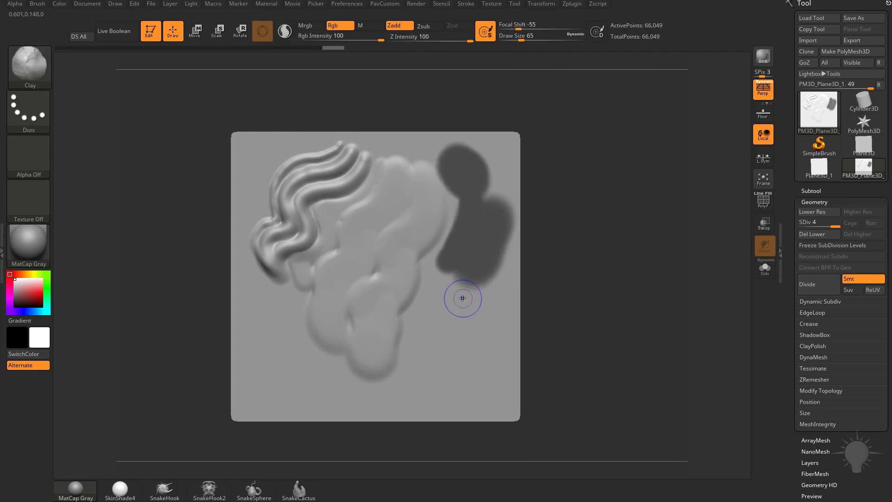
Step: Clear the mask from the plane and examine the Alt Brush Size setting in the Smooth Brush Modifiers
key("shift")
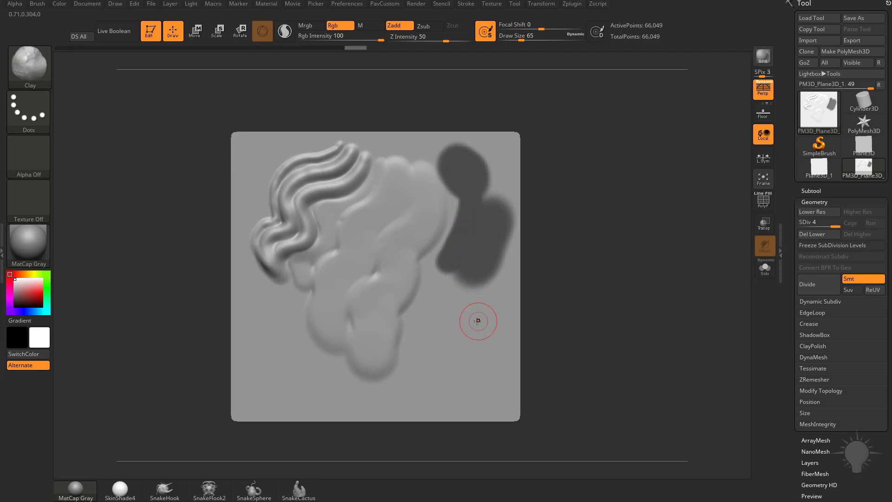
left_click(592, 169, "ctrl")
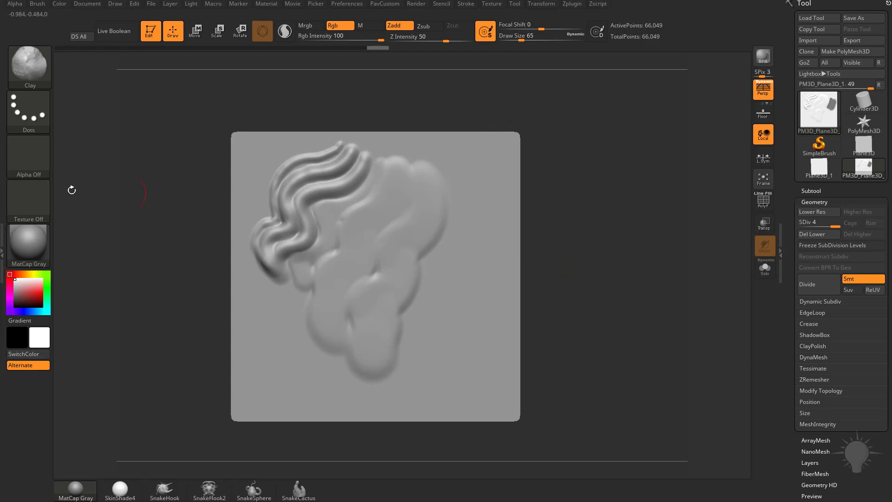
left_click(40, 6)
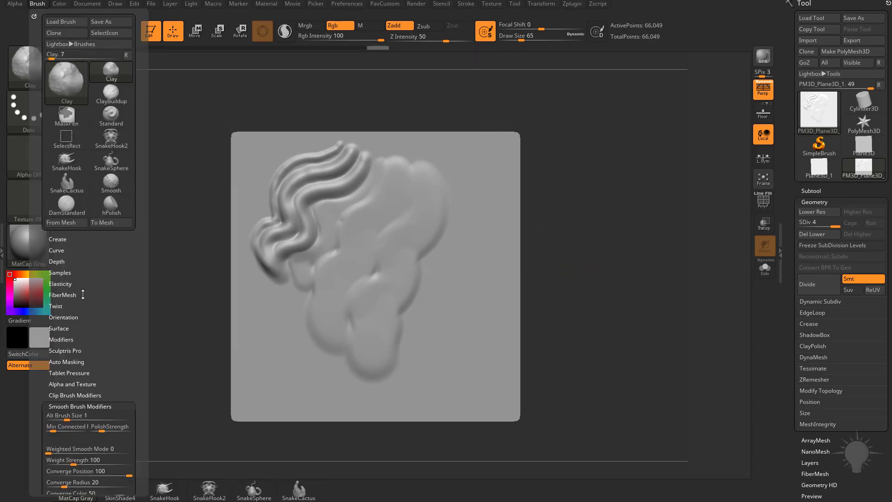
left_click_drag(97, 332, 93, 242)
left_click(69, 322)
left_click(95, 320)
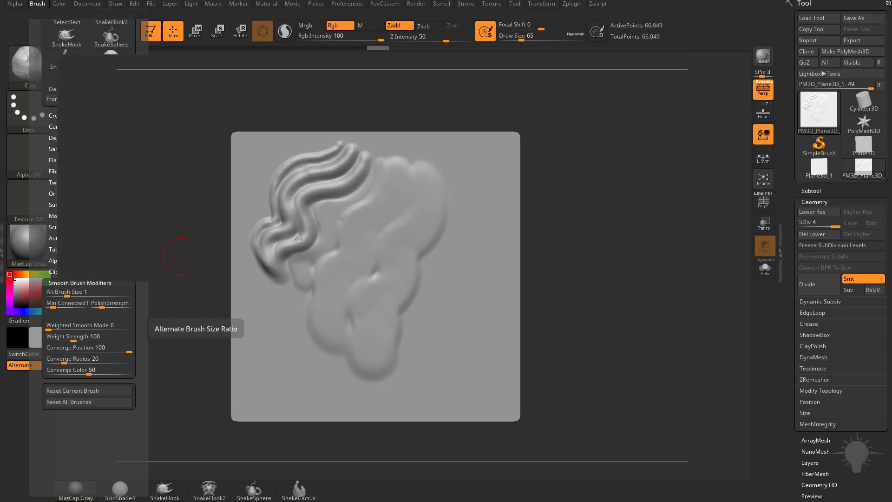
Step: Add a Clay stroke down over the existing Clay strokes and increase the smooth brush's Alt Brush Size
mouse_move(402, 239)
left_mouse_down()
mouse_move(372, 360)
mouse_move(392, 338)
left_mouse_up()
key("shift")
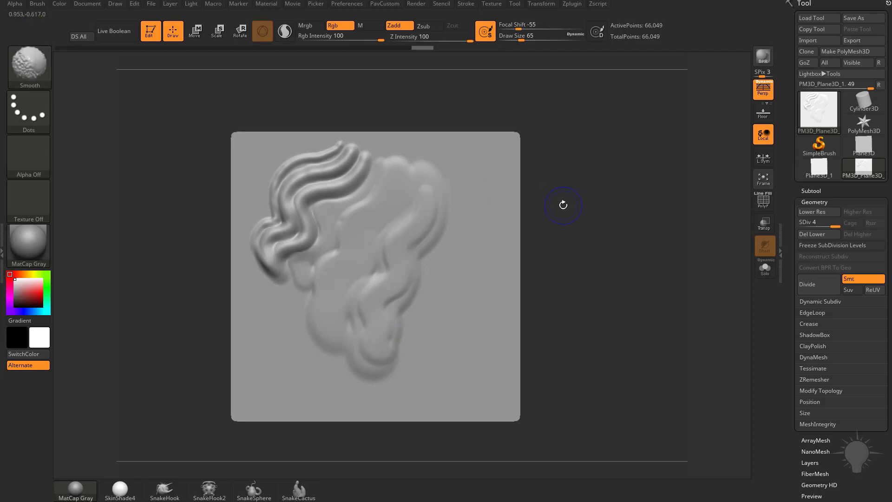
left_click(37, 7)
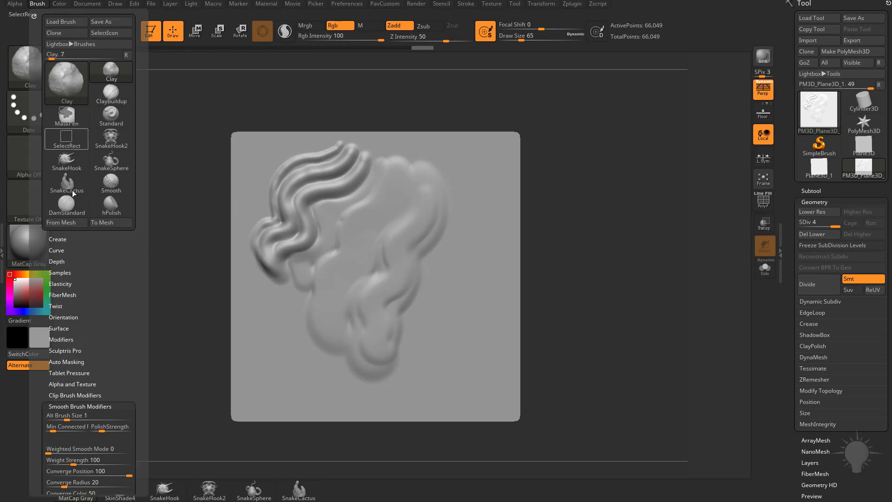
left_click_drag(67, 419, 100, 417)
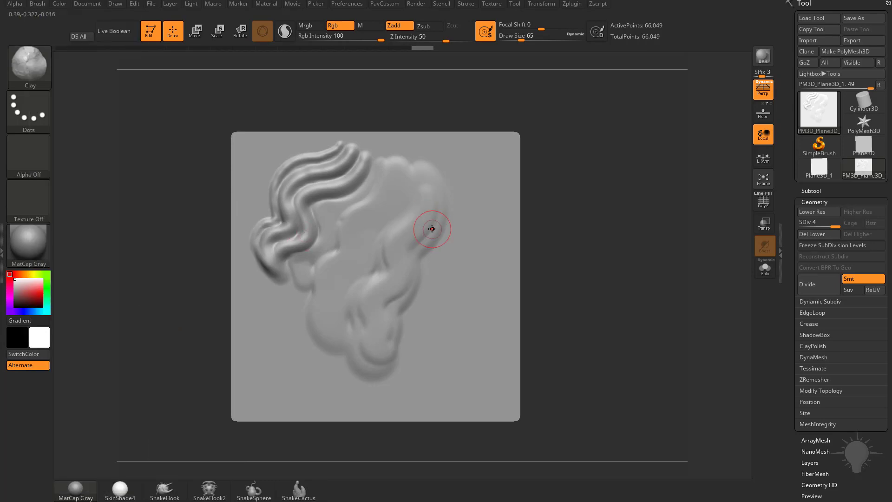
Step: Smooth the right side of the Clay strokes and sculpt a narrow wavy Clay stroke down through the smoothed area
mouse_move(426, 194)
left_mouse_down()
mouse_move(371, 302)
mouse_move(369, 338)
mouse_move(399, 283)
left_mouse_up()
key("shift")
left_click_drag(426, 227, 433, 197, "shift")
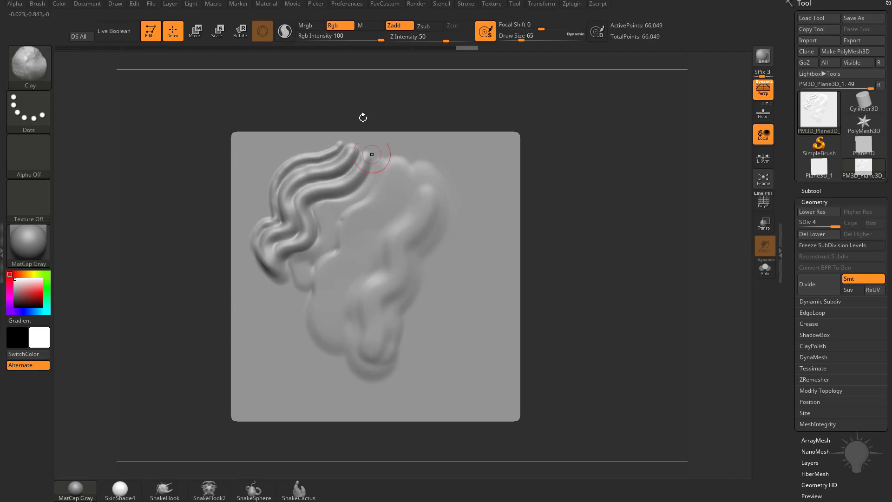
mouse_move(420, 202)
left_mouse_down()
mouse_move(367, 326)
mouse_move(374, 359)
left_mouse_up()
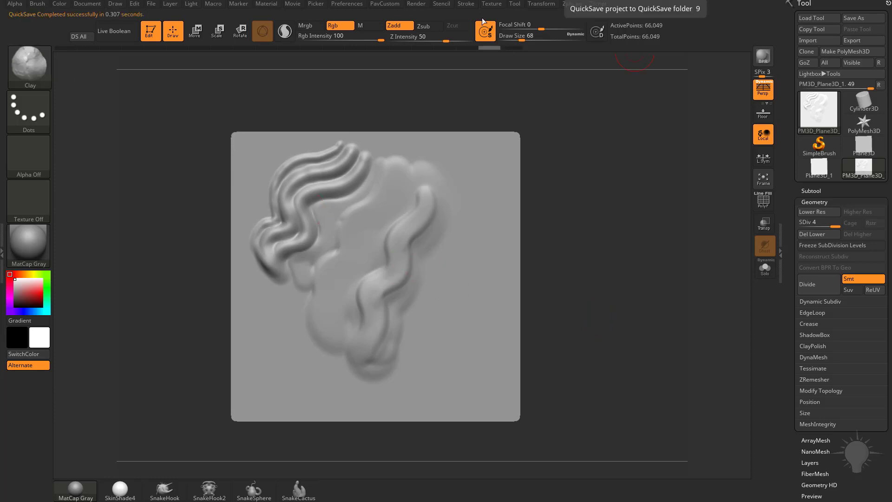
Step: Turn off individual per-brush draw sizes and step back through the undo history to the flat, unsculpted plane
left_click(486, 32)
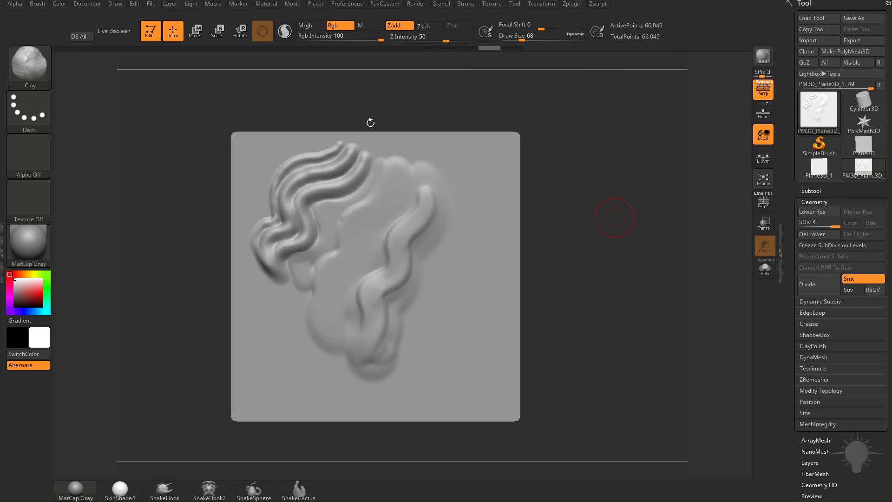
left_click_drag(470, 51, 140, 55)
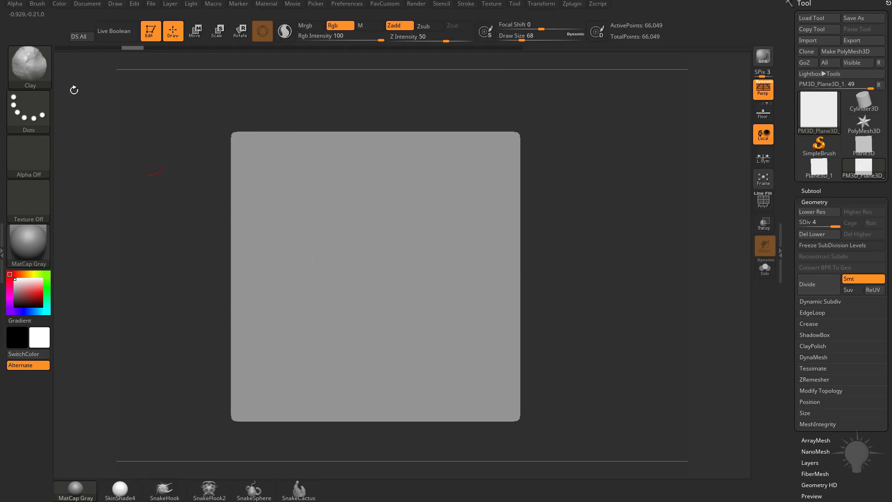
Step: Give the Clay brush the DragDot stroke and Alpha 06, and set its Focal Shift to -100
left_click(31, 105)
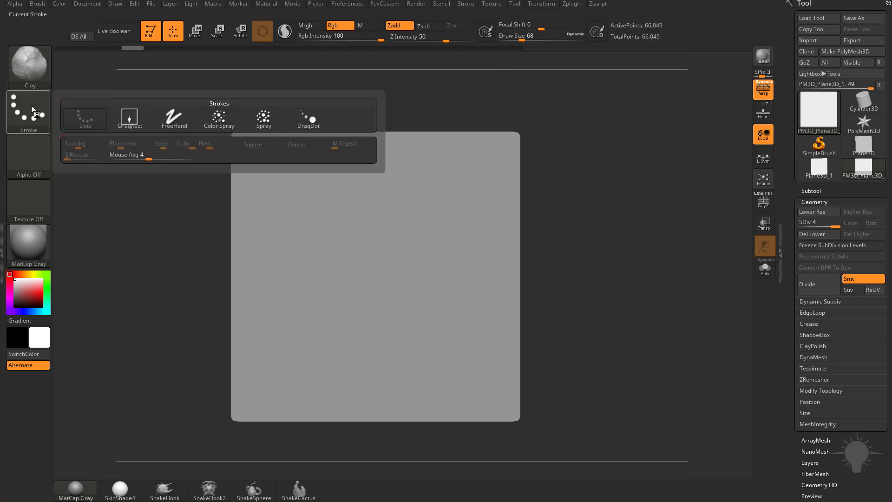
left_click(22, 113)
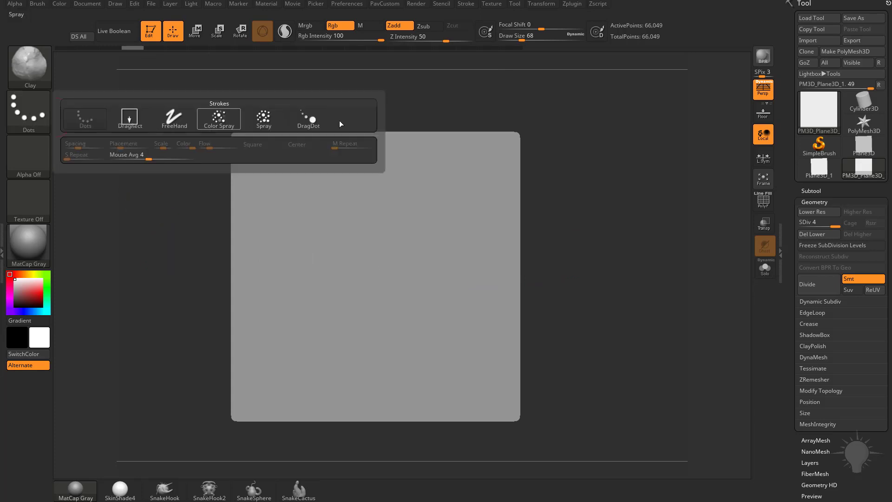
left_click(309, 118)
left_click(45, 173)
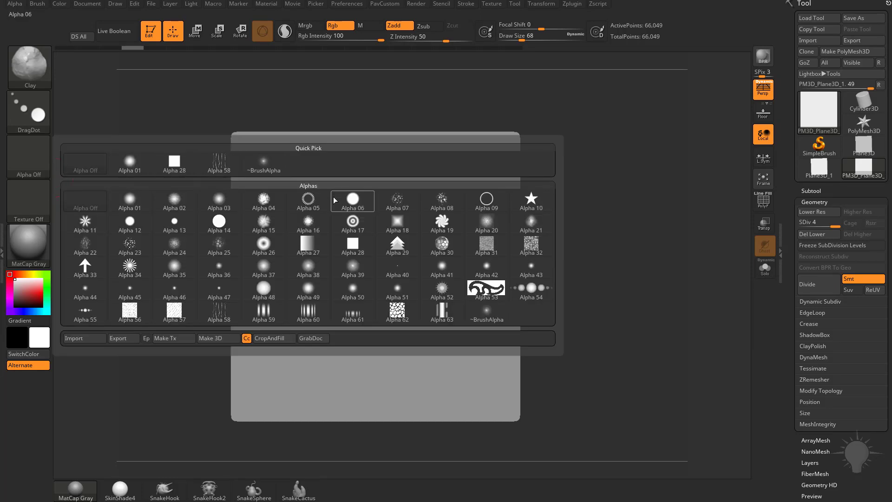
left_click(352, 201)
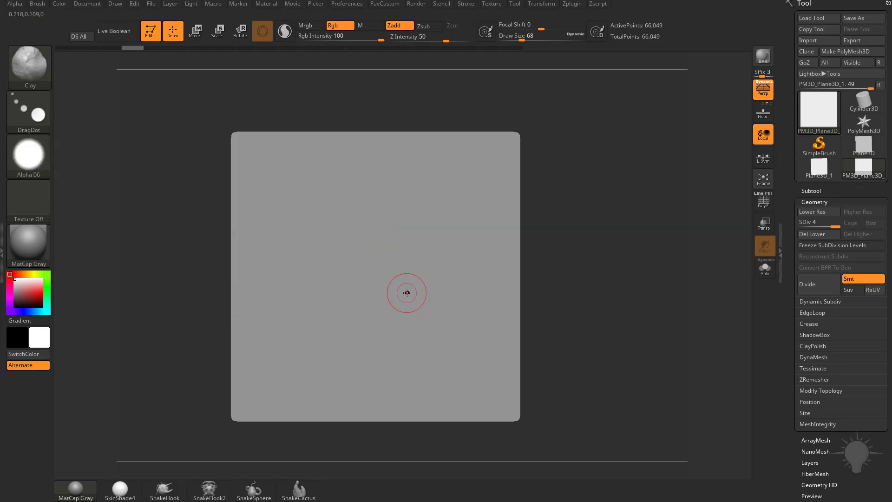
left_click_drag(534, 25, 493, 28)
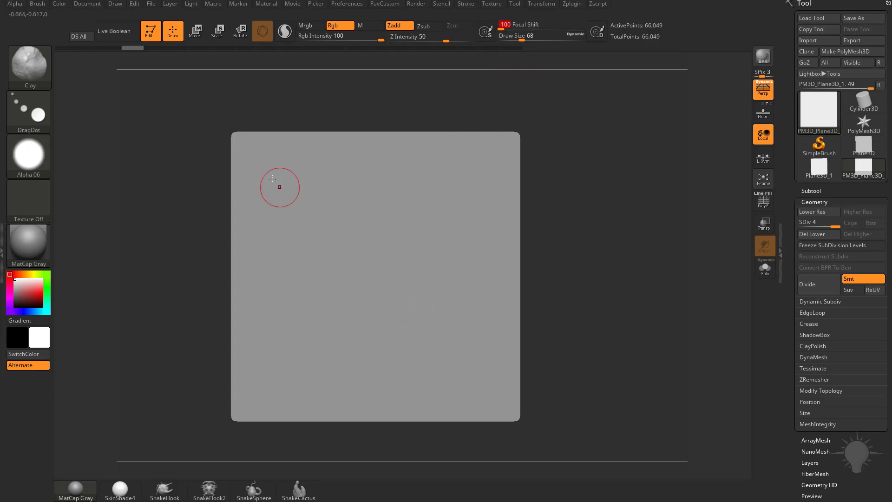
Step: Stamp a cluster of seven raised dots in the plane's upper left area at draw size 68
left_click(295, 222)
left_click(321, 190)
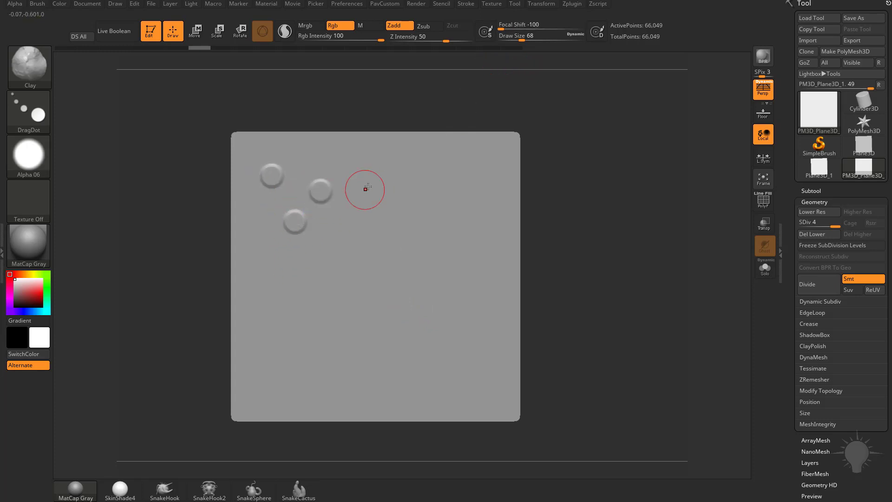
left_click(371, 190)
left_click(341, 217)
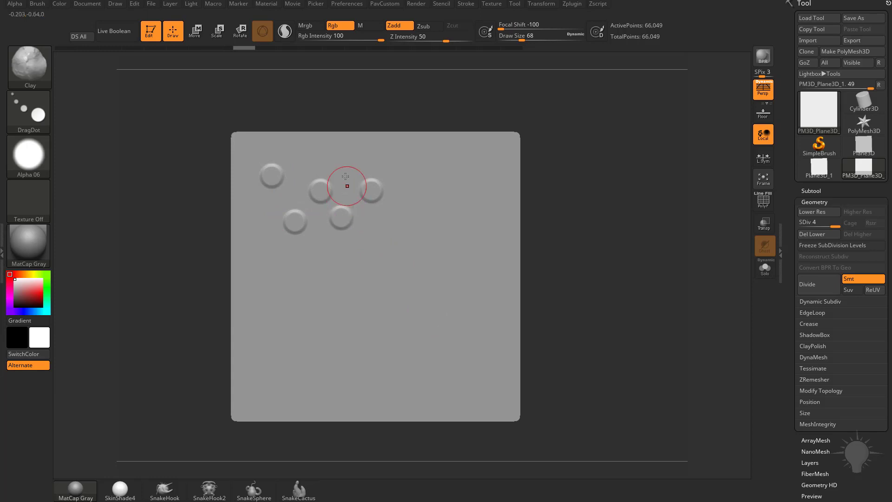
left_click(346, 168)
left_click(302, 156)
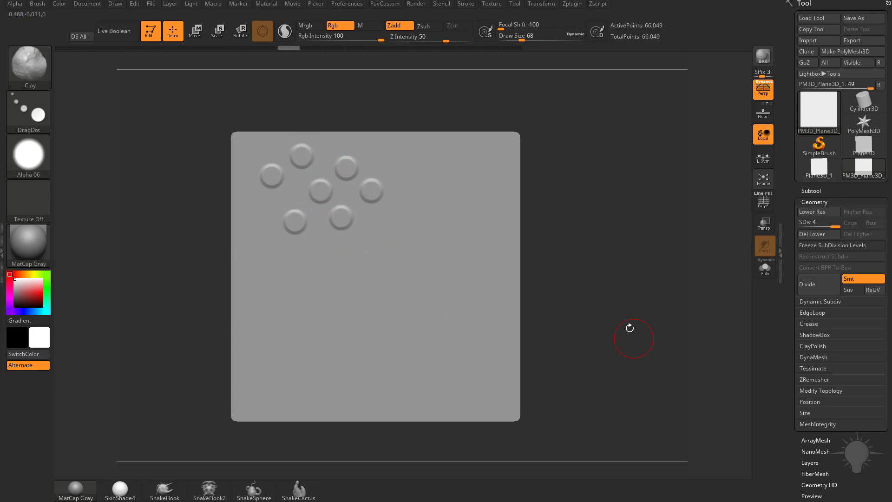
Step: Extend the cluster with six more dots toward the plane's upper right, keeping draw size 68
left_click_drag(554, 220, 490, 164, "alt")
left_click_drag(336, 183, 337, 185)
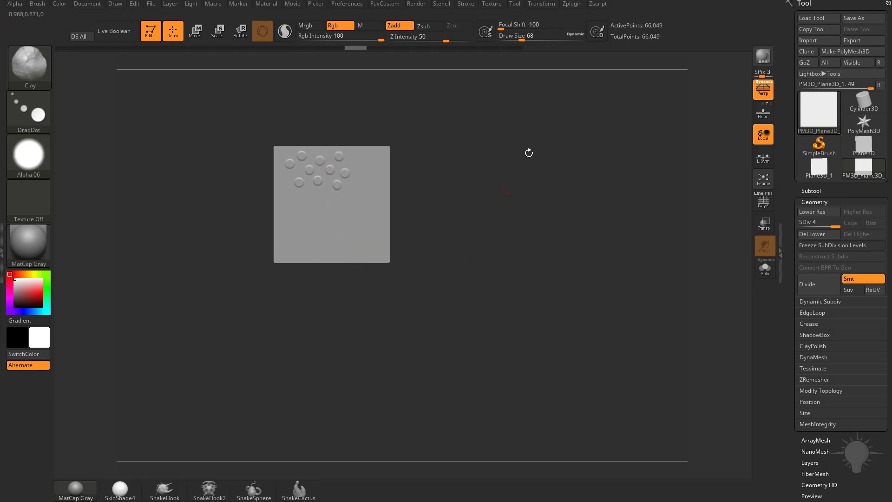
left_click_drag(529, 152, 542, 349, "alt")
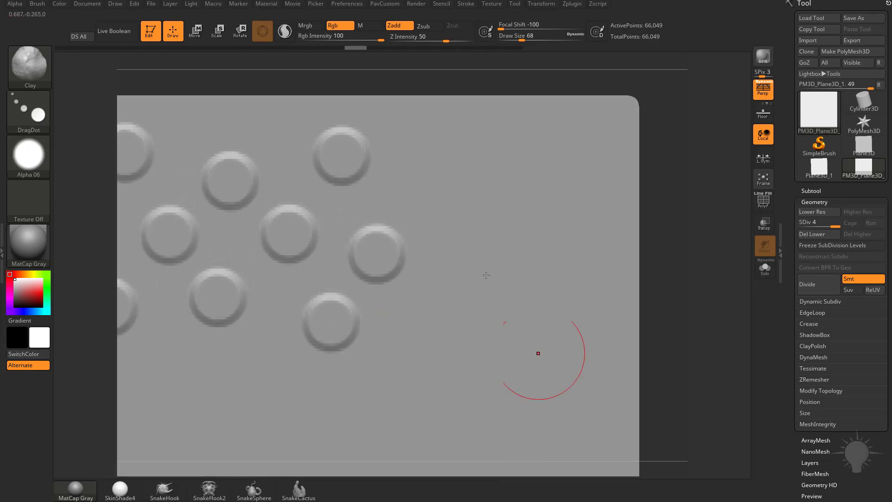
left_click(446, 279)
left_click(393, 349)
mouse_move(684, 311)
left_mouse_down("alt")
mouse_move(565, 277)
mouse_move(628, 235)
left_mouse_up("alt")
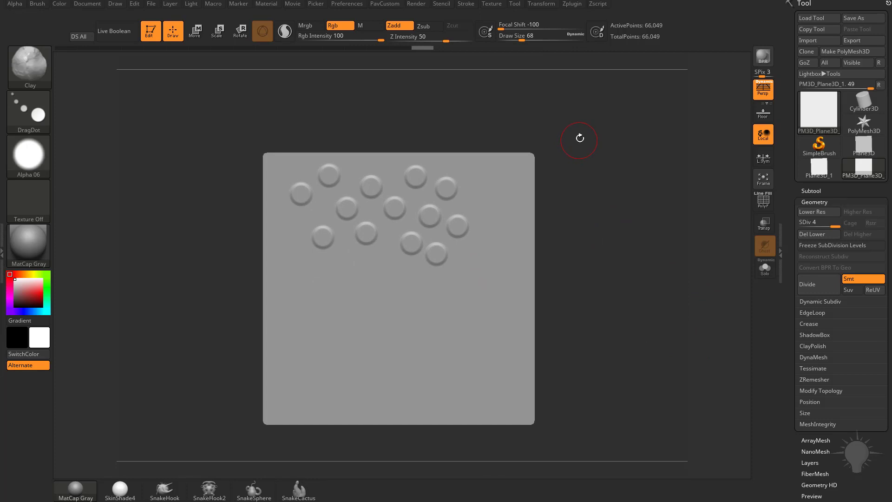
Step: Turn off Dynamic draw size and set the Clay draw size to 23
left_click(576, 35)
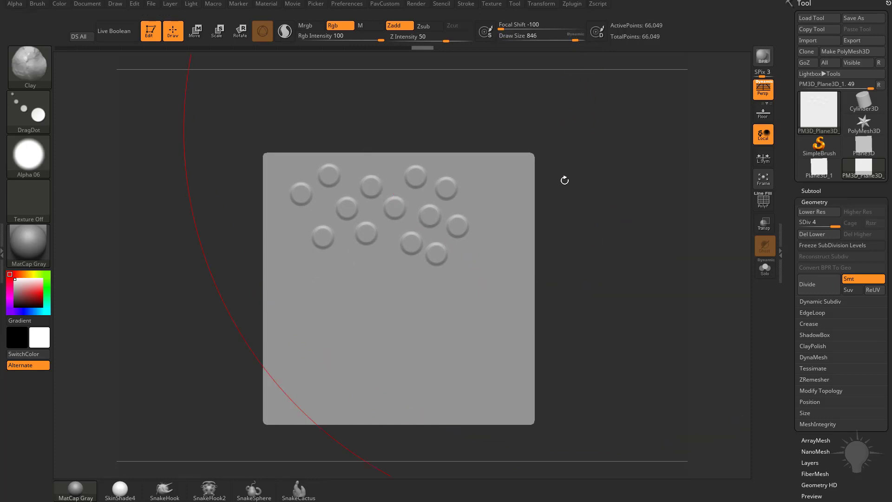
key("s")
mouse_move(567, 193)
left_mouse_down()
mouse_move(508, 192)
mouse_move(562, 198)
left_mouse_up()
key("s")
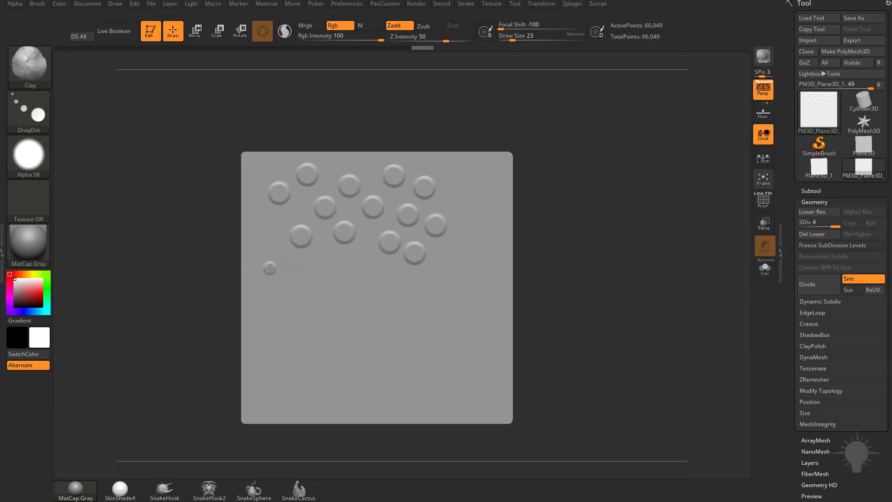
Step: Stamp small dots in two rows below the left part of the large dot cluster
left_click(346, 265)
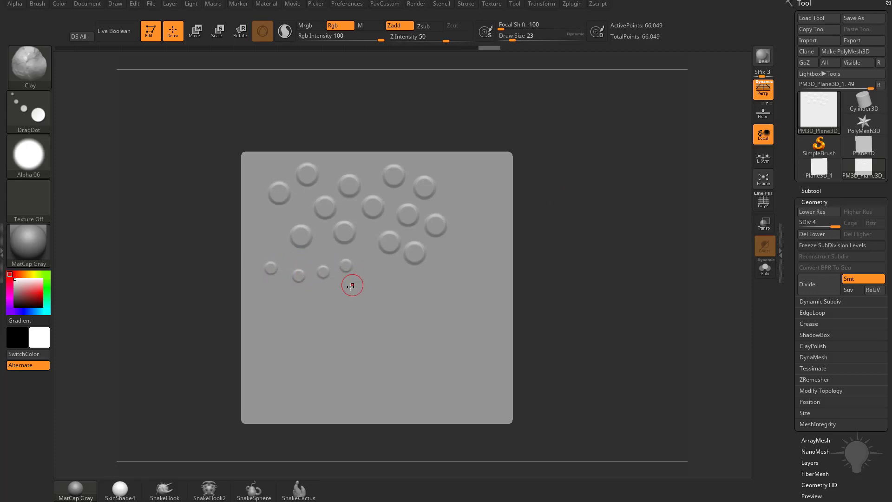
left_click(315, 299)
left_click(280, 295)
Step: Stamp a few tiny dots among and beside the right end of the small dots, keeping draw size 23
left_click_drag(588, 242, 610, 331, "alt")
left_click(481, 293)
left_click(419, 273)
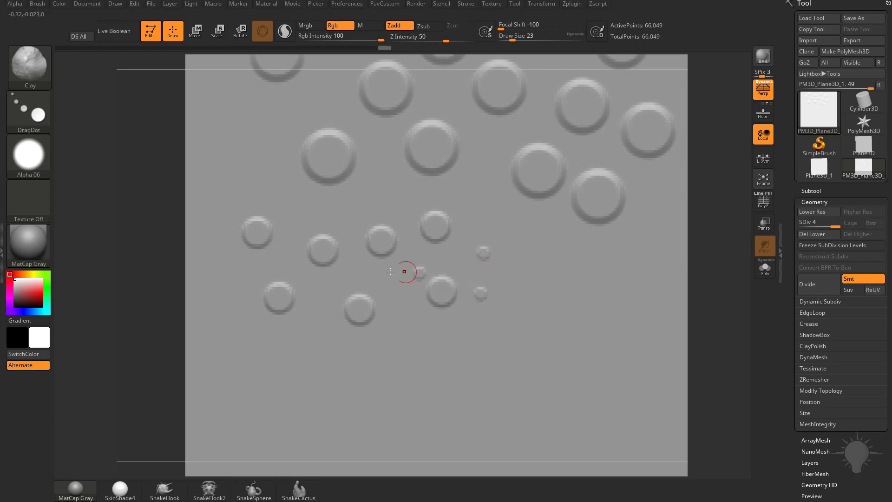
left_click(382, 279)
Step: Stamp a row of three larger dots below the small ones, still at draw size 23
mouse_move(99, 282)
left_mouse_down("alt")
mouse_move(93, 273)
mouse_move(112, 209)
left_mouse_up("alt")
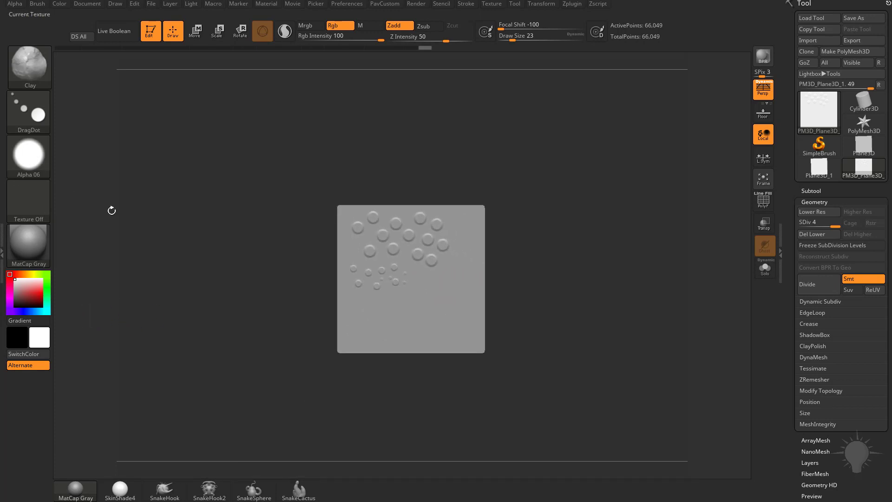
left_click(364, 301)
left_click(405, 306)
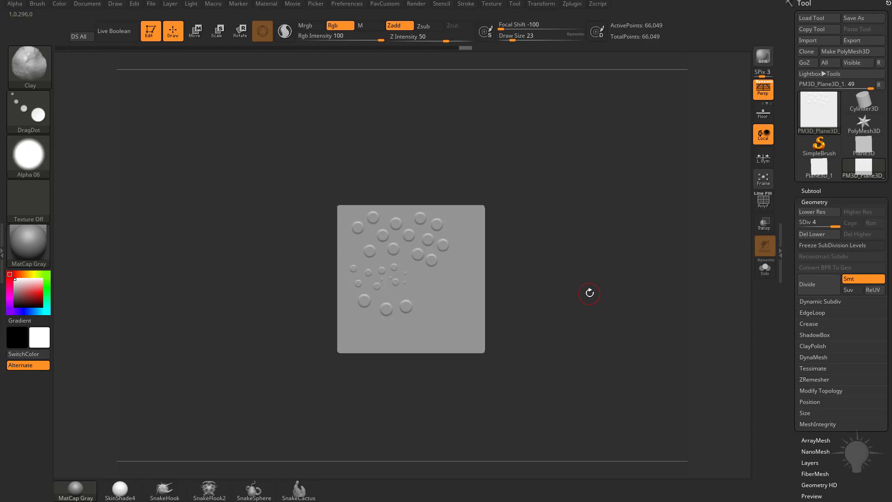
Step: Turn Dynamic draw size back on and stamp four large dots at draw size 97 down the cluster's right side
left_click_drag(587, 295, 512, 299, "alt")
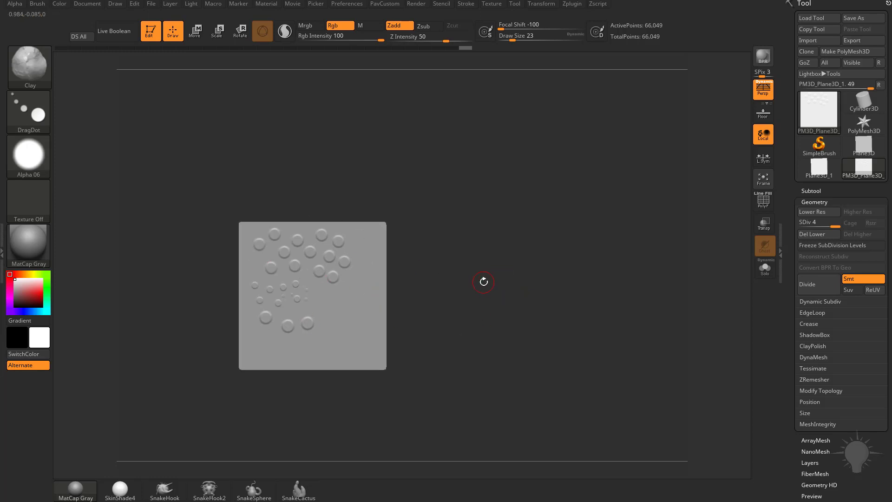
mouse_move(484, 281)
left_mouse_down()
mouse_move(504, 239)
mouse_move(544, 270)
mouse_move(529, 232)
mouse_move(543, 274)
mouse_move(556, 259)
left_mouse_up()
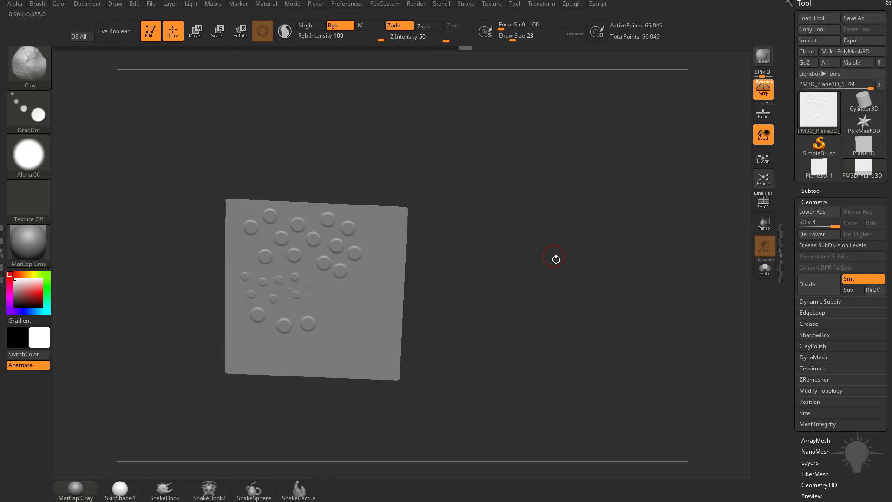
left_click(576, 35)
left_click_drag(525, 218, 531, 210, "shift")
left_click(381, 237)
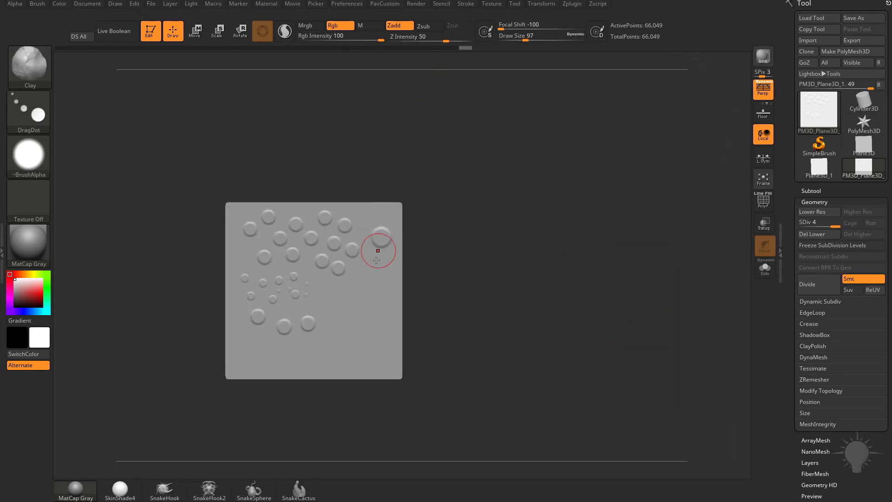
left_click(374, 268)
left_click(356, 294)
left_click(332, 298)
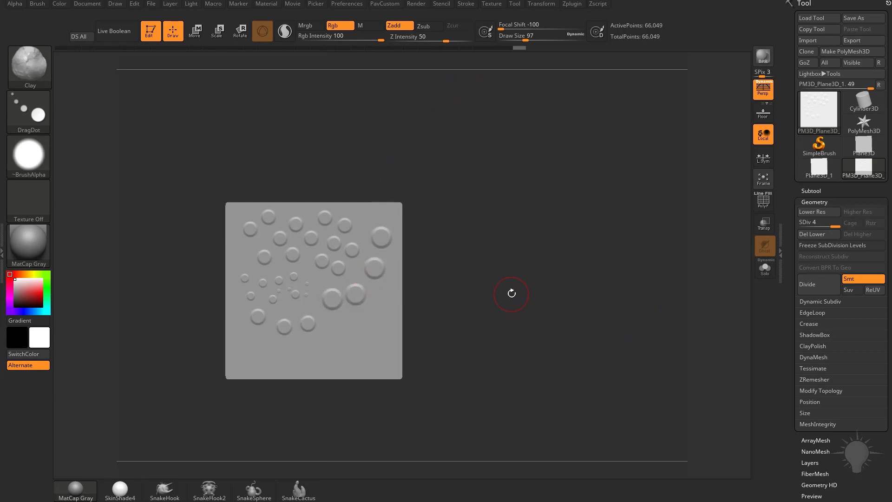
Step: Stamp small dots at draw size 31 below the large ones, then larger dots beside them at draw size 68
left_click_drag(512, 293, 640, 149, "alt")
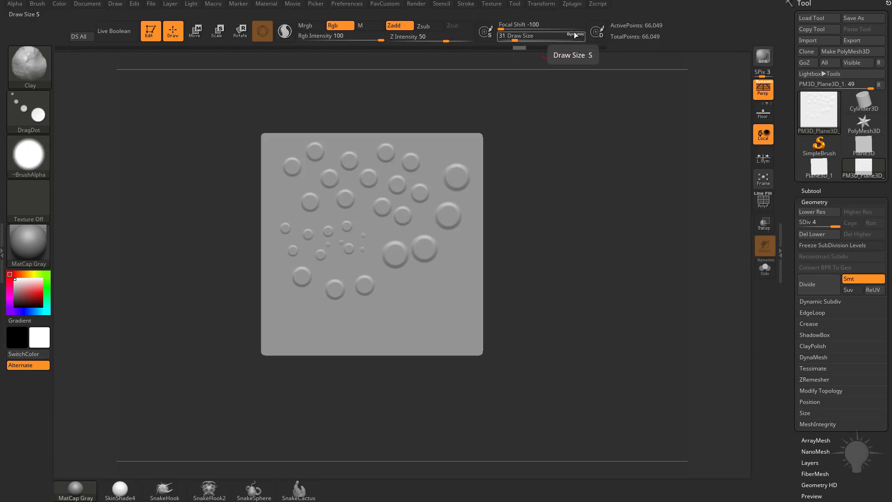
left_click(434, 292)
key("s")
left_click_drag(438, 287, 445, 287)
left_click(444, 274)
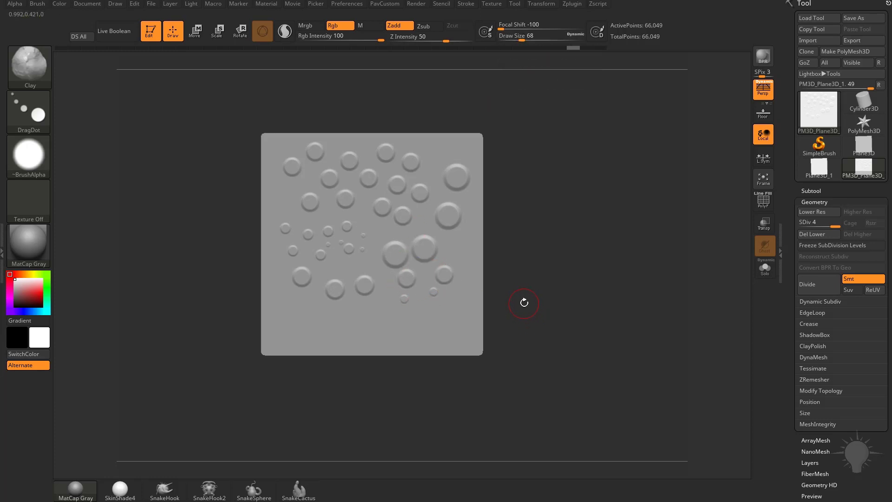
Step: Switch to the Standard brush
key("b")
key("s")
key("t")
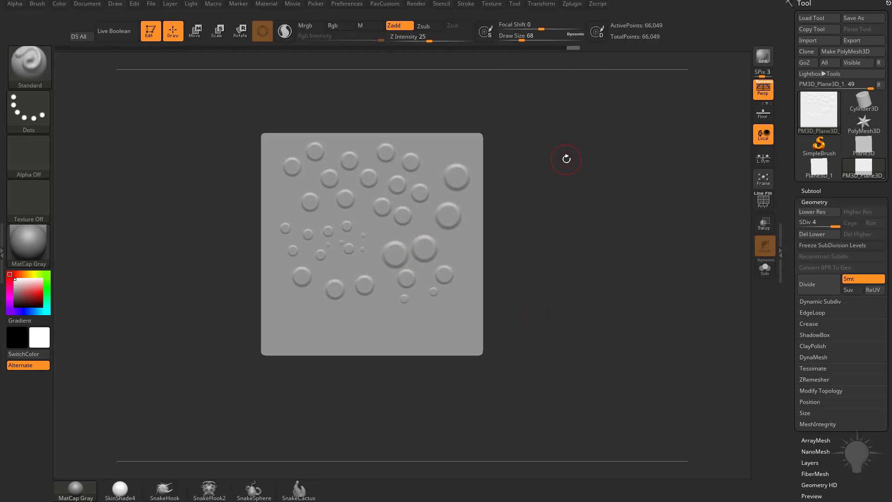
Step: Compare the shared draw size across the ClayTubes and TrimDynamic brushes, ending on the Clay brush
key("b")
key("c")
key("t")
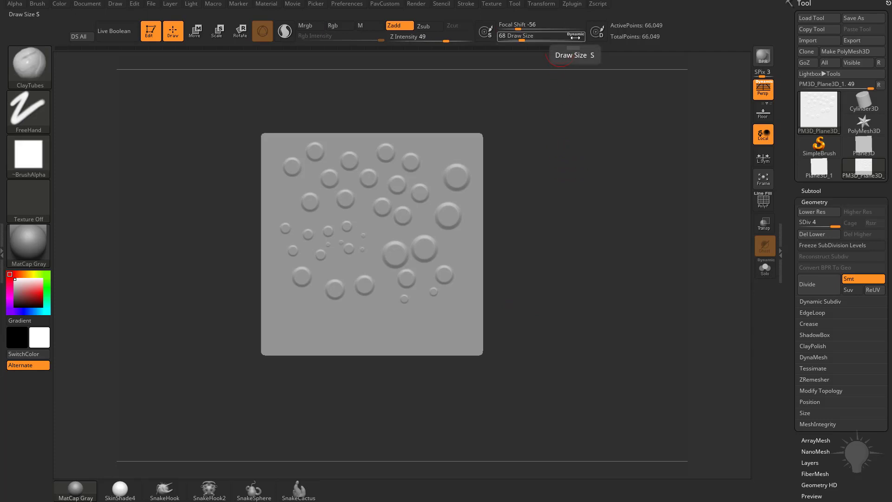
key("b")
key("t")
key("d")
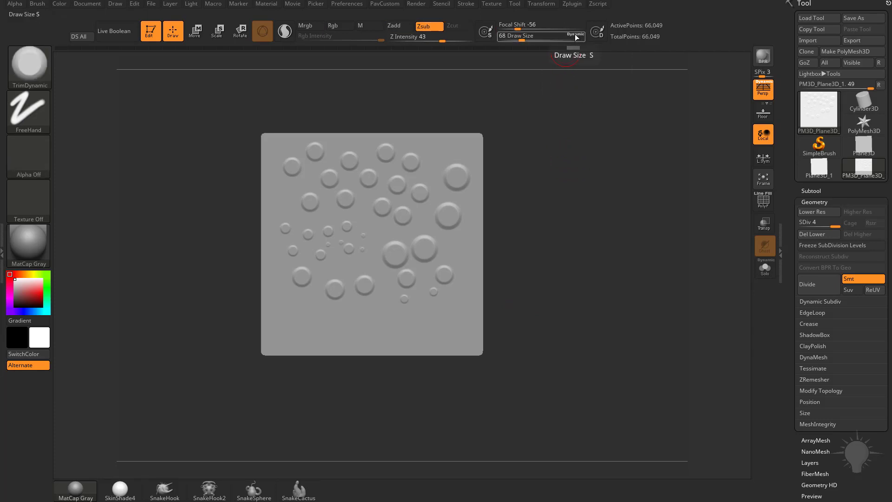
key("b")
key("c")
key("l")
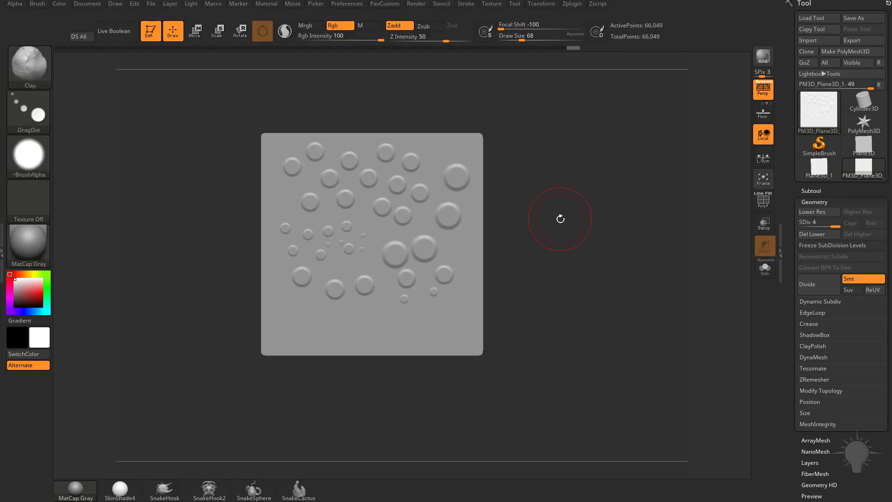
key("shift")
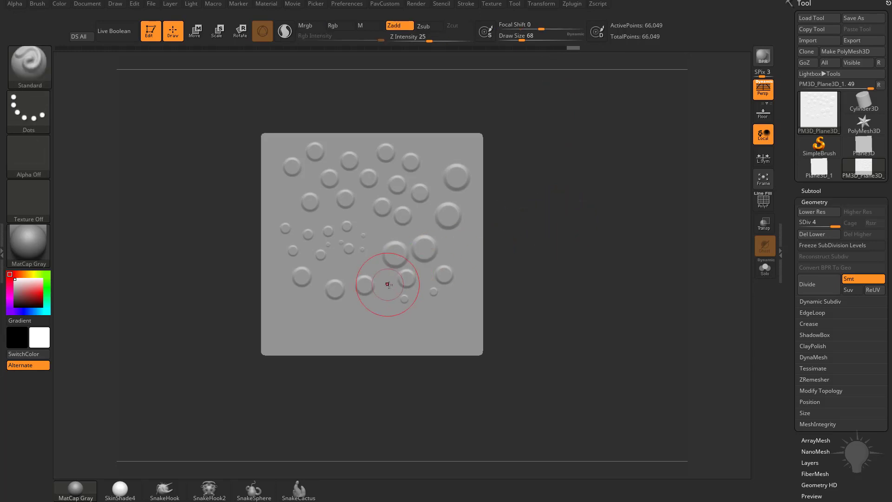
Step: Stamp one dot below the bottom row, then a smaller dot beside it at draw size 13
key("s")
mouse_move(364, 304)
left_mouse_down()
mouse_move(355, 306)
mouse_move(380, 314)
mouse_move(368, 313)
left_mouse_up()
left_click(352, 314)
key("s")
key("s")
left_click(376, 312)
left_click_drag(534, 241, 396, 293, "alt")
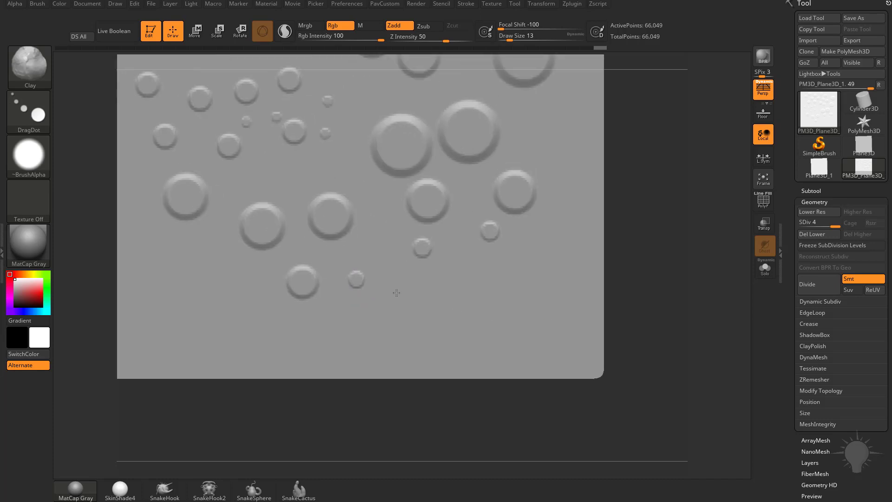
Step: With the plane at a smaller view scale, stamp a very large dot near its lower-right corner and a smaller one beside it at draw size 29
left_click_drag(648, 296, 523, 229, "alt")
key("s")
mouse_move(418, 285)
left_mouse_down()
mouse_move(430, 285)
mouse_move(419, 302)
left_mouse_up()
left_click(407, 305)
key("s")
left_click(441, 296)
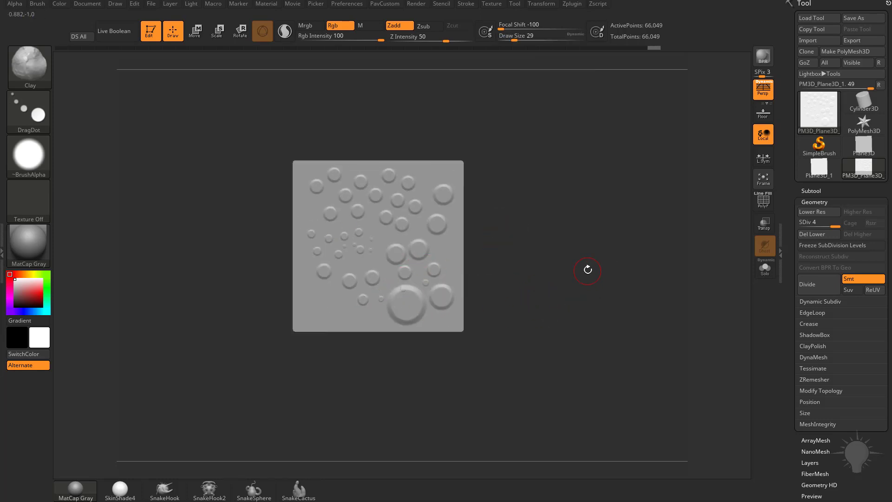
Step: Undo the recent stamps, including the small and medium dots below the large ones
key("ctrl+z")
key("ctrl+z")
key("ctrl+z")
key("ctrl+z")
key("ctrl+z")
key("ctrl+z")
key("ctrl+z")
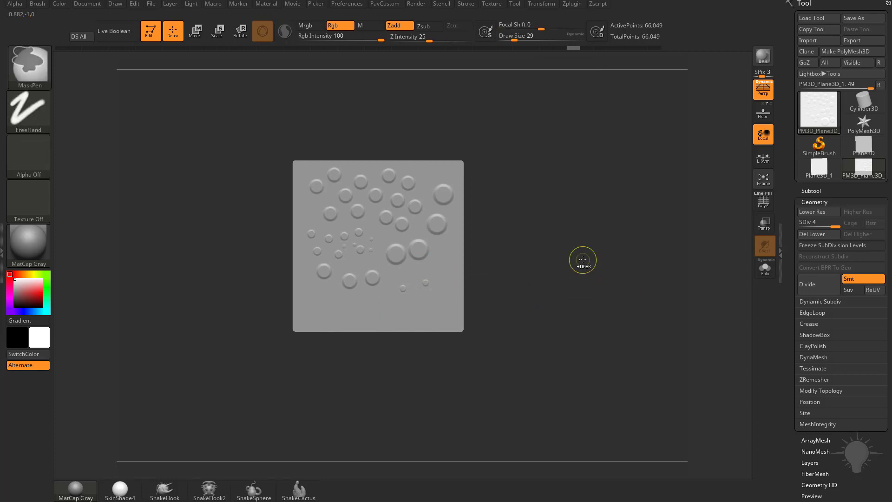
key("ctrl+z")
key("ctrl+z")
key("ctrl+z")
key("ctrl+z")
Step: Enable Remember Dynamic Mode Per Brush and turn on Dynamic draw size for the Clay brush
mouse_move(562, 204)
left_mouse_down("alt")
mouse_move(594, 258)
mouse_move(605, 257)
left_mouse_up("alt")
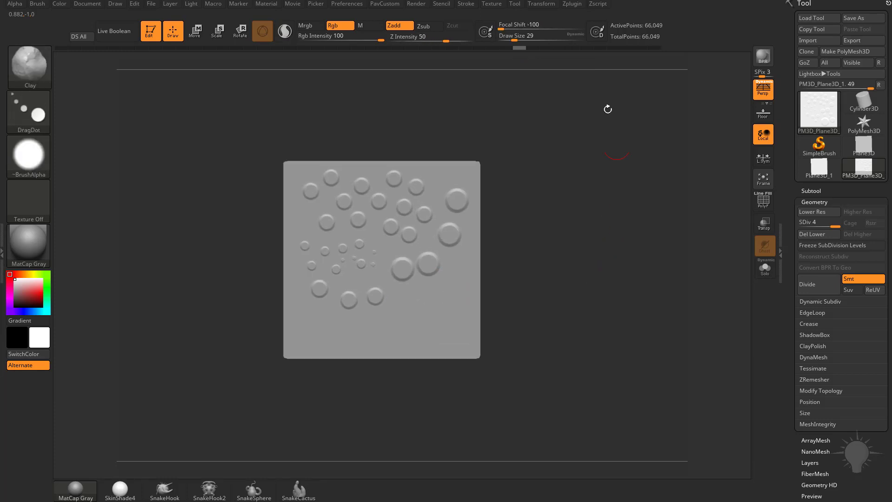
left_click(596, 35)
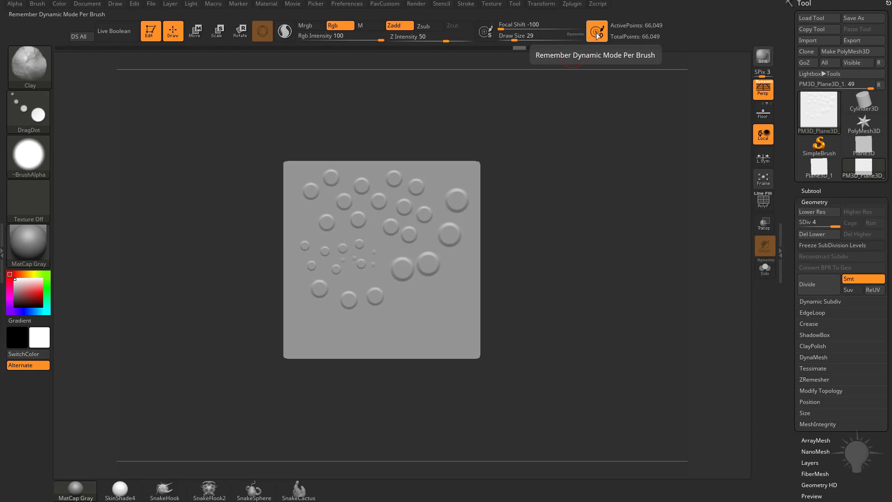
left_click_drag(540, 234, 530, 267, "alt")
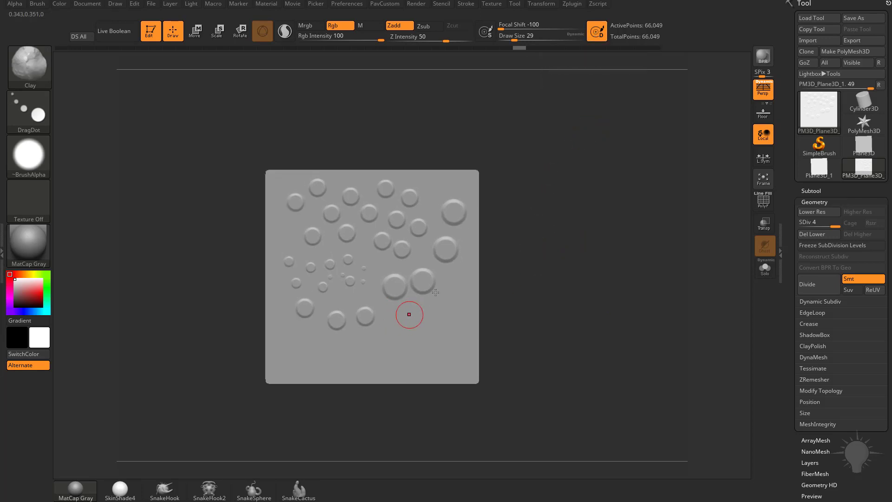
left_click(576, 35)
Step: Switch to the Standard brush and to TrimDynamic to check each one's Dynamic mode
key("b")
key("s")
key("t")
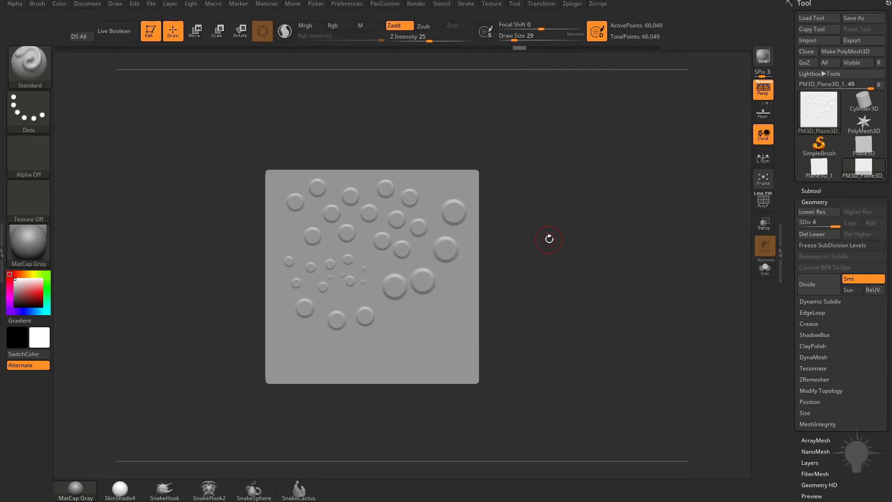
key("b")
key("t")
key("d")
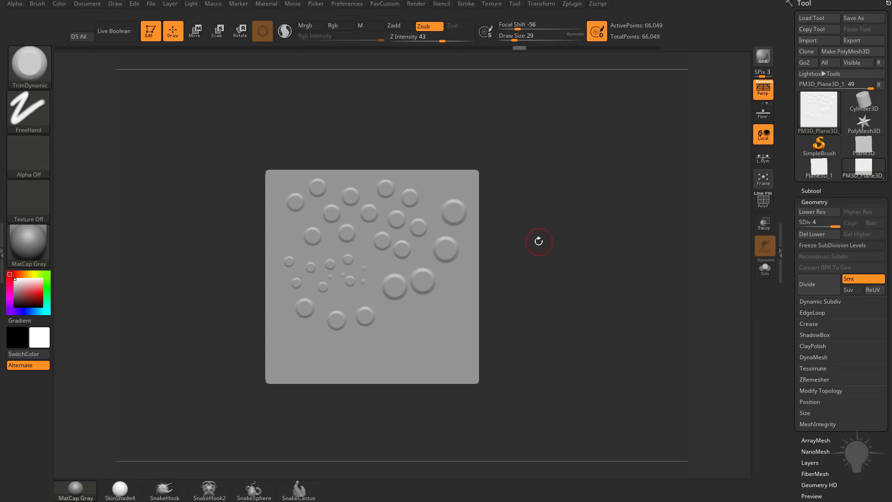
Step: Return to the Standard brush and turn on Dynamic draw size for it
key("b")
key("s")
key("t")
left_click(574, 35)
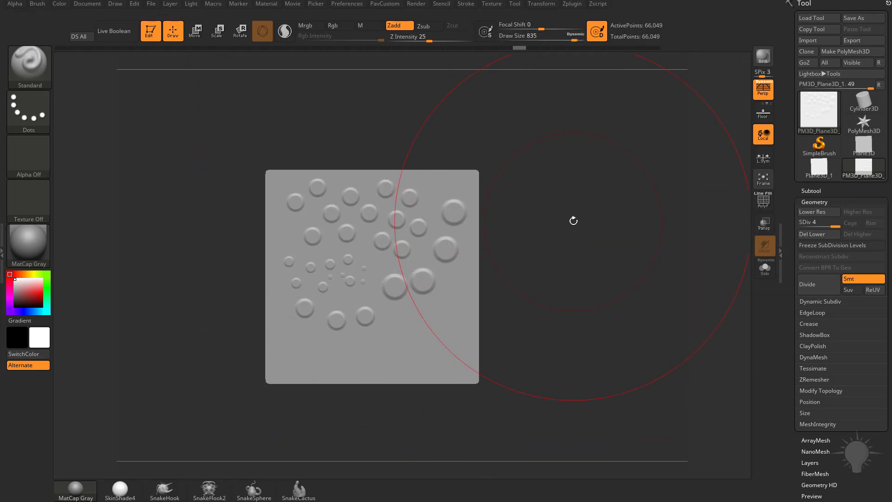
Step: Switch to the Clay brush and reduce its draw size to 94
key("b")
key("c")
key("l")
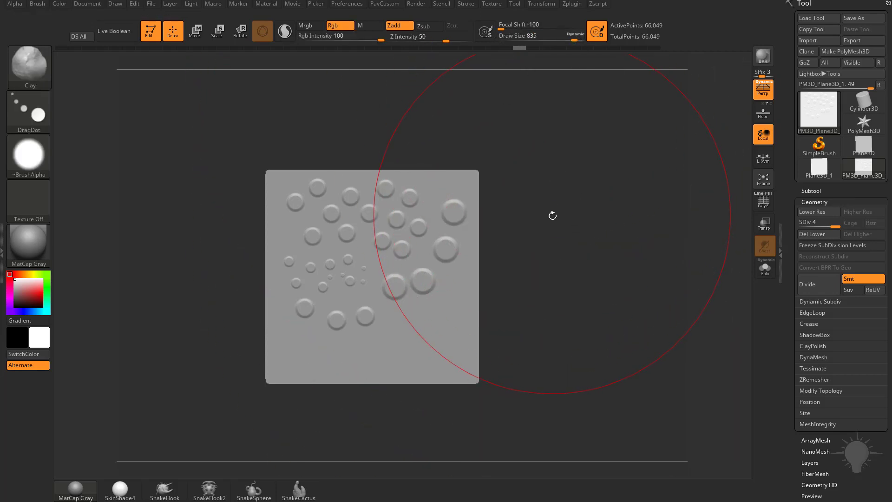
key("s")
left_click_drag(551, 215, 511, 214)
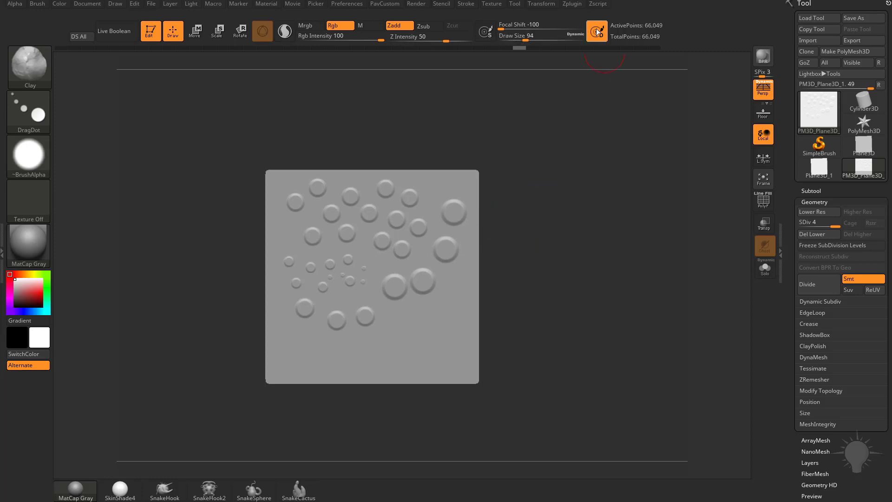
Step: Stamp five equal dots at draw size 94 in the plane's lower-right area, working at different view scales
left_click_drag(578, 243, 534, 156, "alt")
left_click_drag(549, 282, 574, 291, "alt")
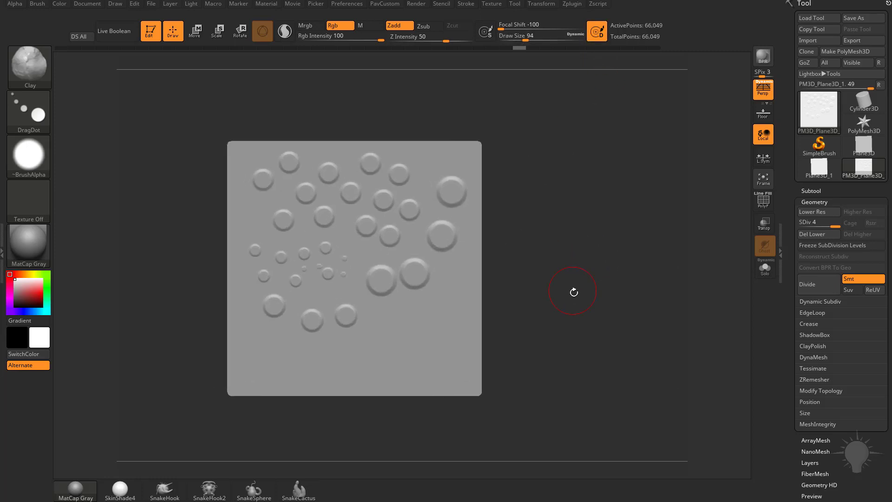
left_click(428, 309)
left_click(388, 326)
left_click(416, 351)
left_click_drag(523, 367, 557, 404, "alt")
left_click(497, 329)
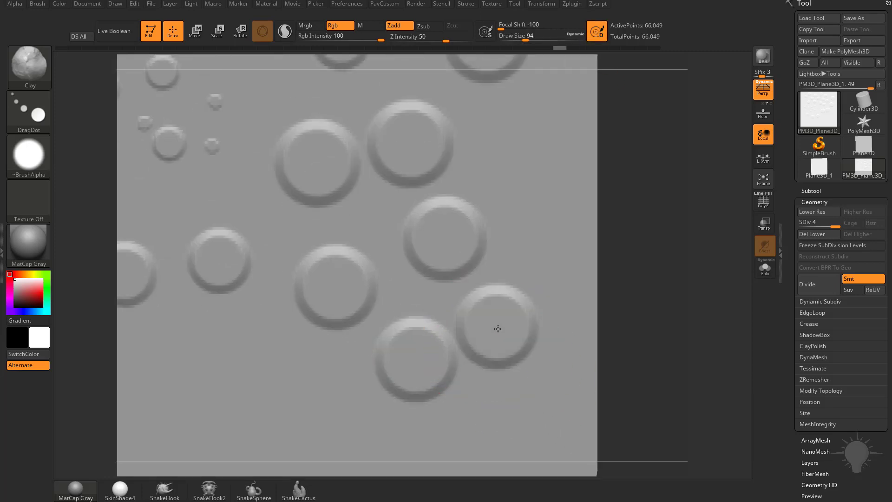
left_click(307, 370)
left_click_drag(618, 325, 596, 278, "alt")
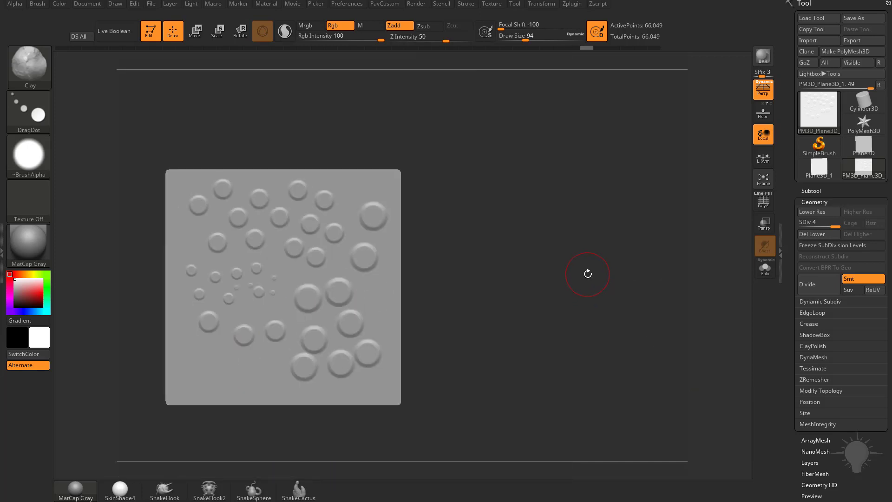
Step: Switch to the TrimDynamic brush and flatten the two large dots near the plane's centre at draw size 94
key("b")
key("t")
key("d")
left_click_drag(544, 254, 573, 254, "alt")
left_click_drag(535, 280, 560, 271, "alt")
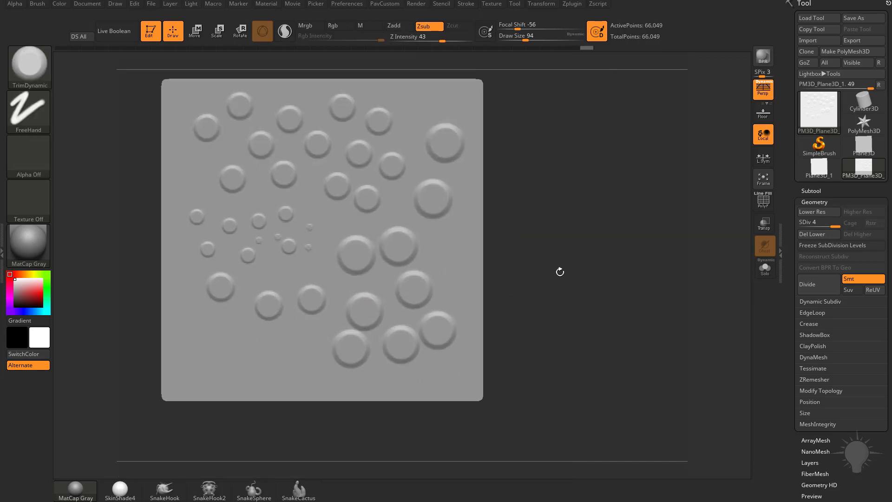
mouse_move(408, 260)
left_mouse_down()
mouse_move(398, 236)
mouse_move(389, 255)
mouse_move(358, 266)
mouse_move(372, 255)
left_mouse_up()
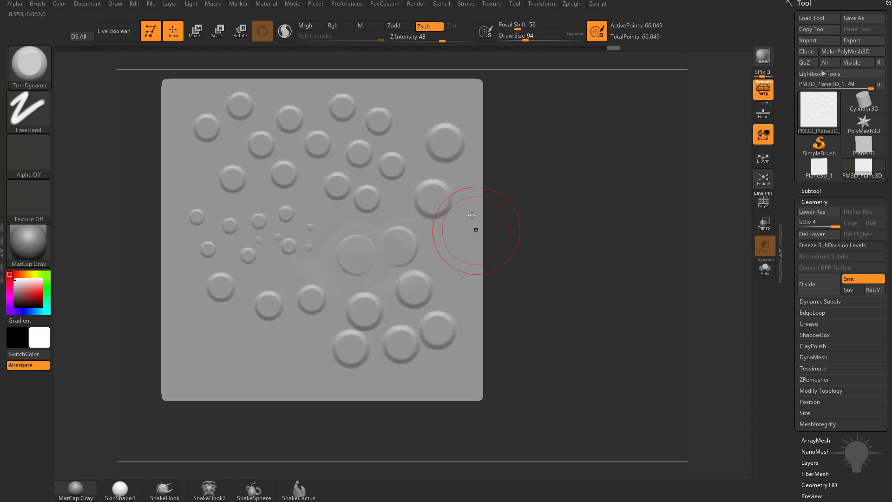
Step: Trim down more dots across the middle and lower-right area of the plane, working at different view scales
left_click_drag(472, 215, 442, 201, "alt")
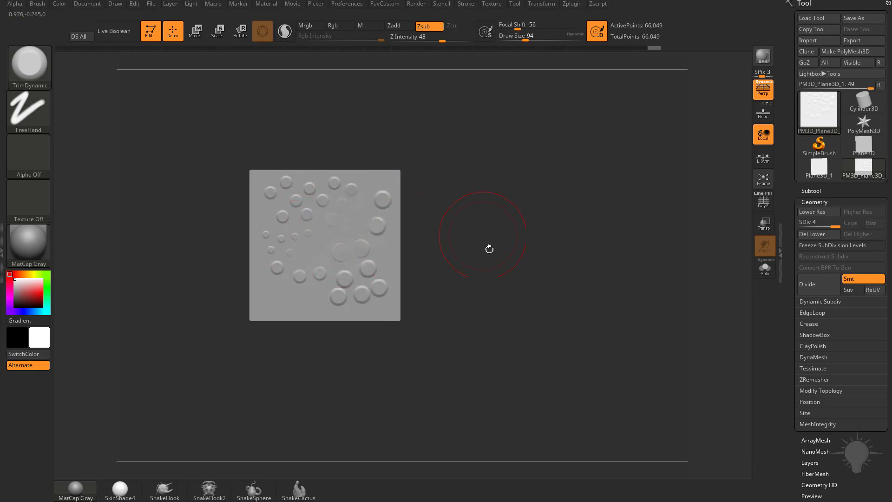
left_click_drag(489, 249, 322, 225, "alt")
left_click_drag(438, 199, 466, 297, "alt")
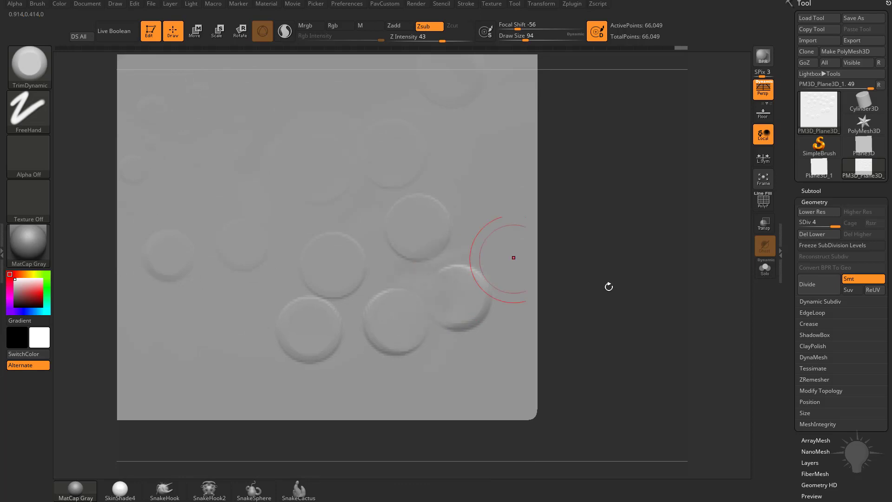
left_click_drag(608, 285, 581, 280, "alt")
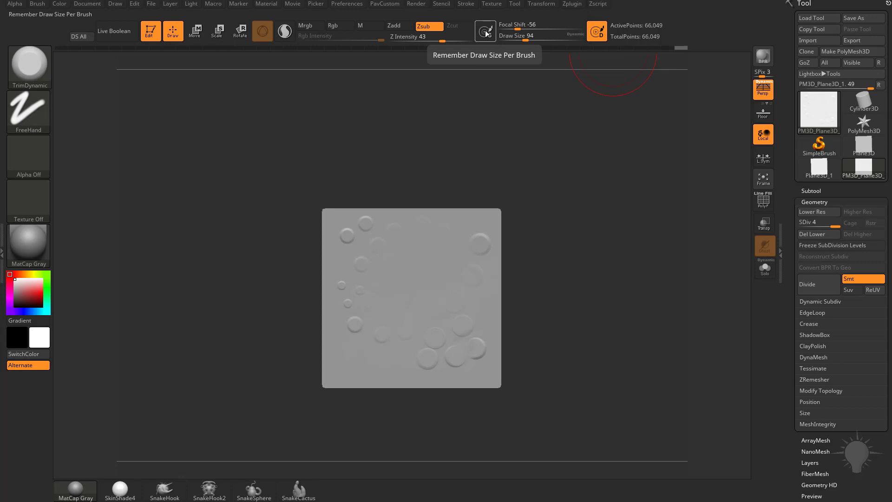
Step: Enable Remember Draw Size Per Brush in the Draw preferences
left_click(357, 4)
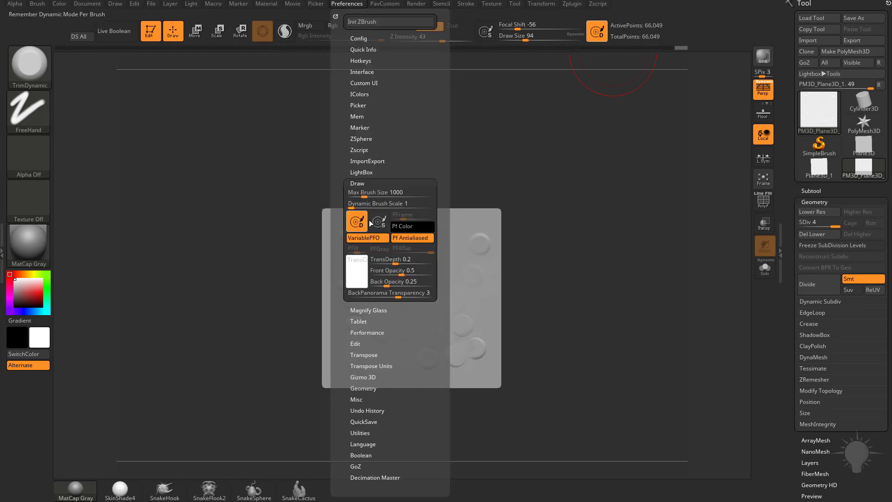
left_click(379, 221)
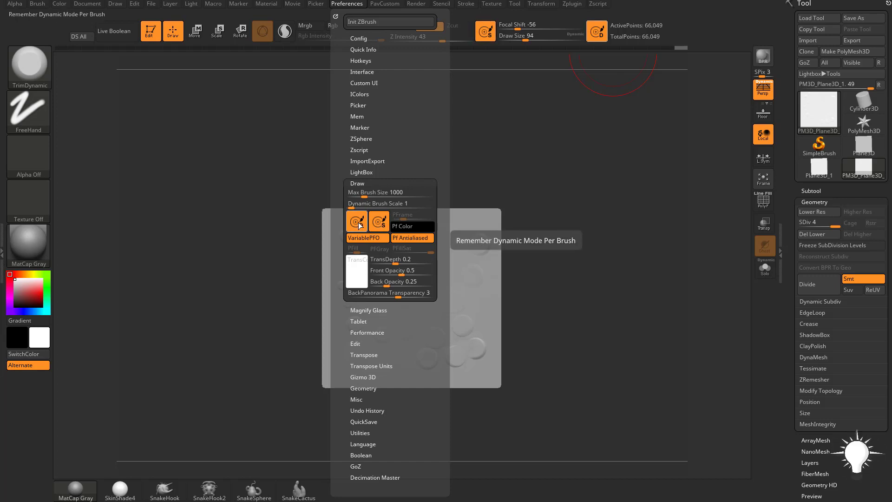